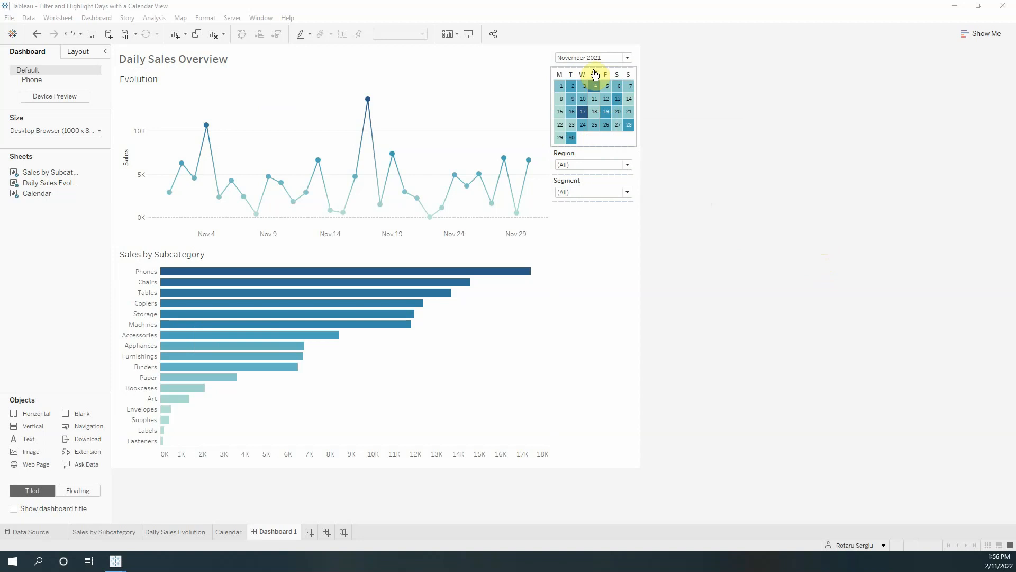
Step: Filter the finished dashboard to November 30 through its calendar and inspect that day's point in the Evolution chart
mouse_move(573, 140)
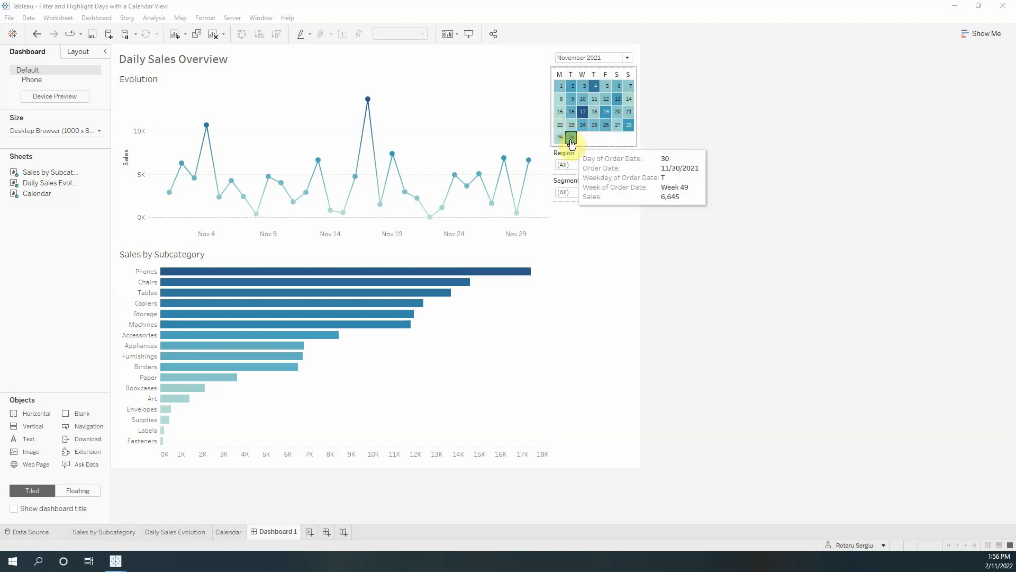
click(571, 139)
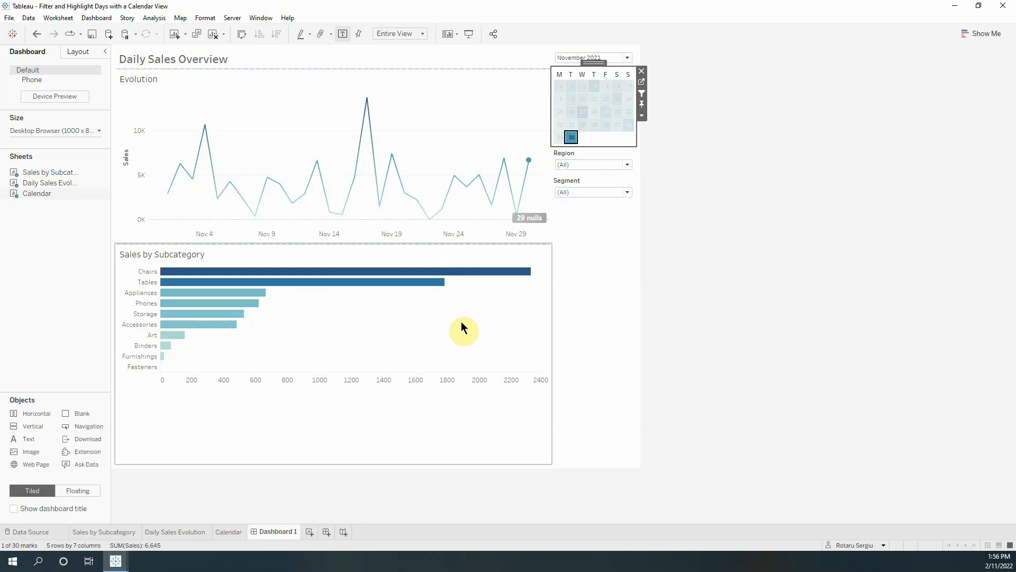
click(494, 100)
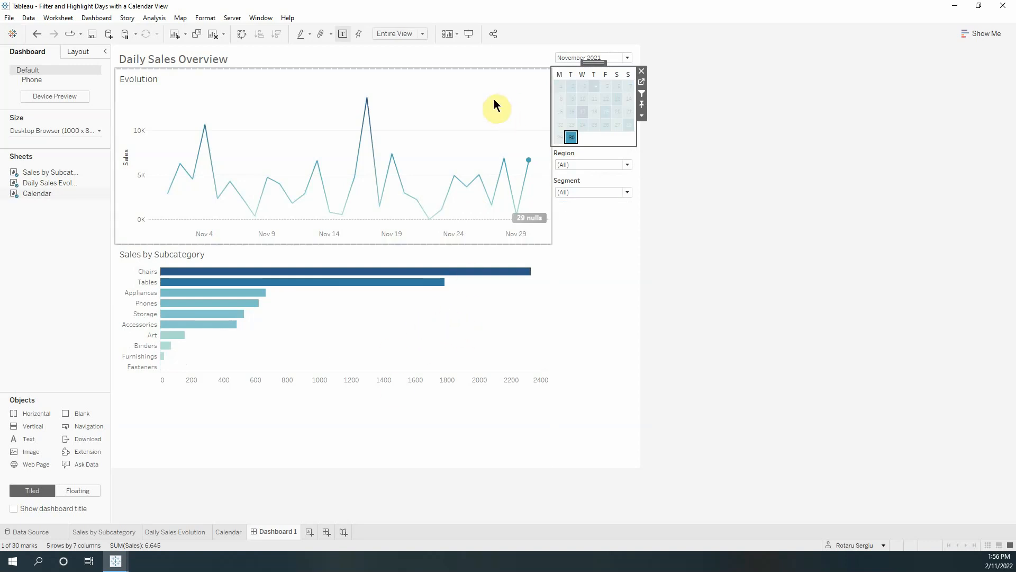
mouse_move(528, 160)
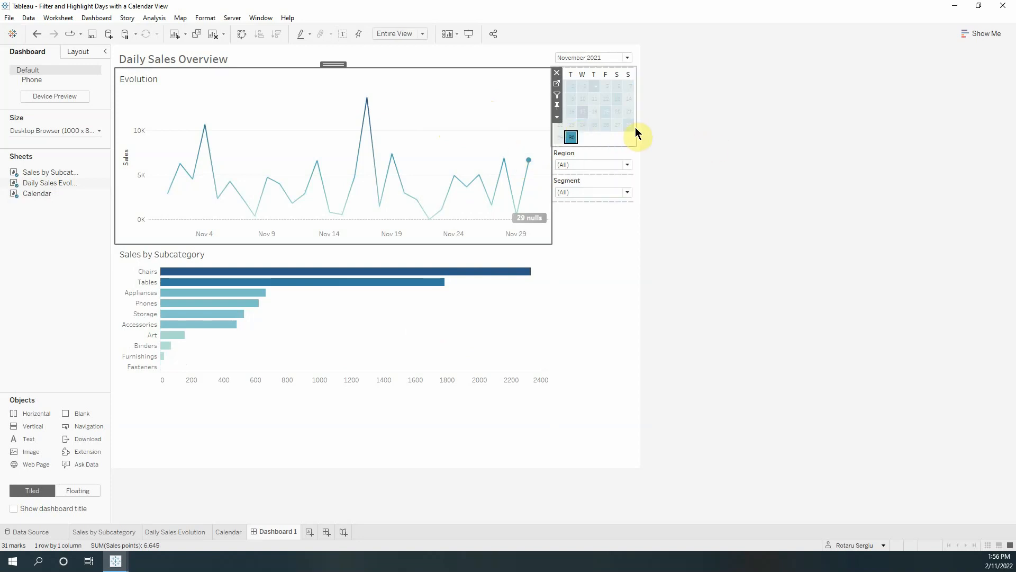
Step: Select the November 22–28 week in the calendar to check the charts' response, and leave the finished workbook for the Demo workbook
mouse_move(630, 127)
drag(630, 127, 562, 132)
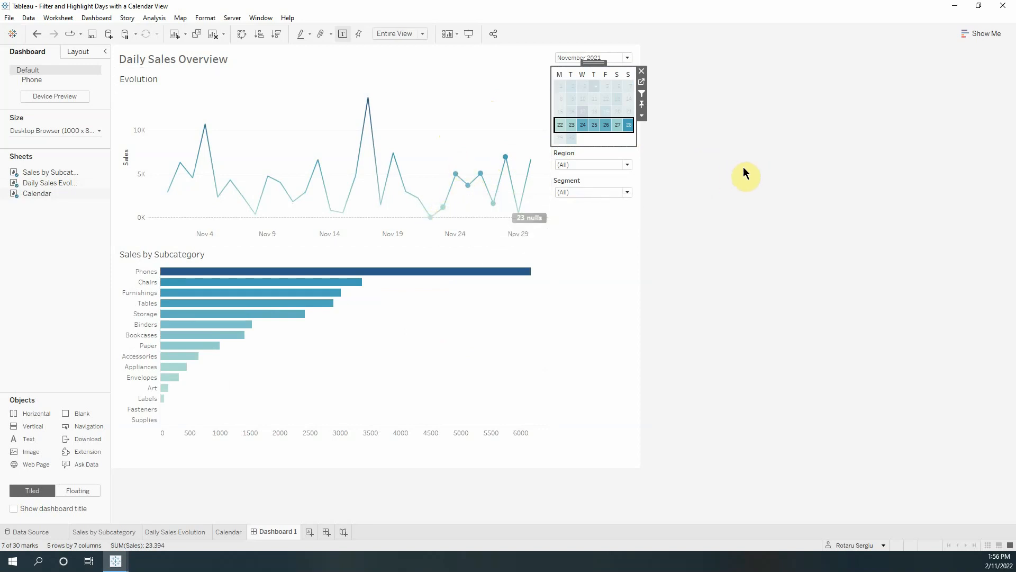
click(954, 6)
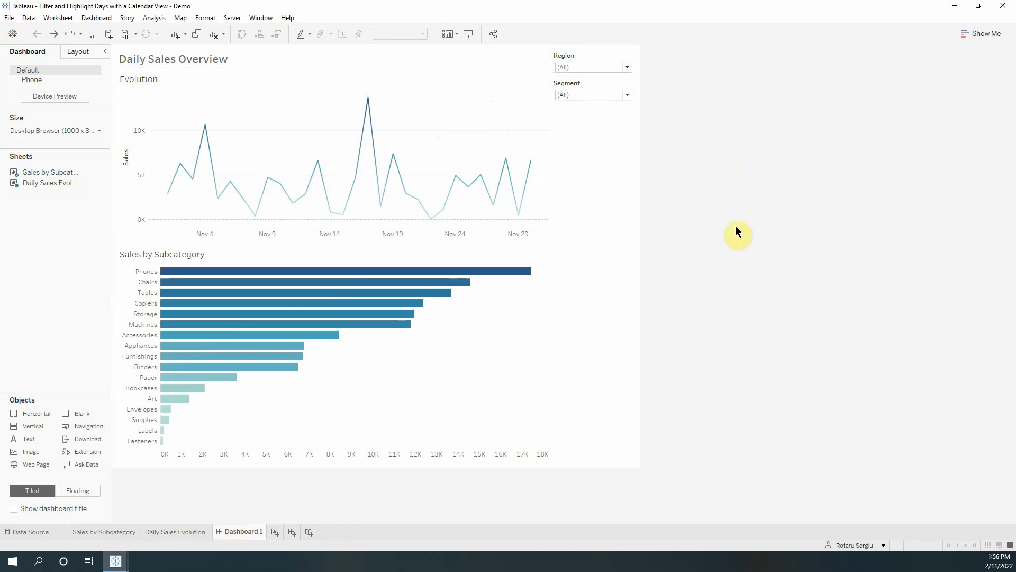
Step: Add a new worksheet and name it Calendar
click(275, 531)
double_click(280, 532)
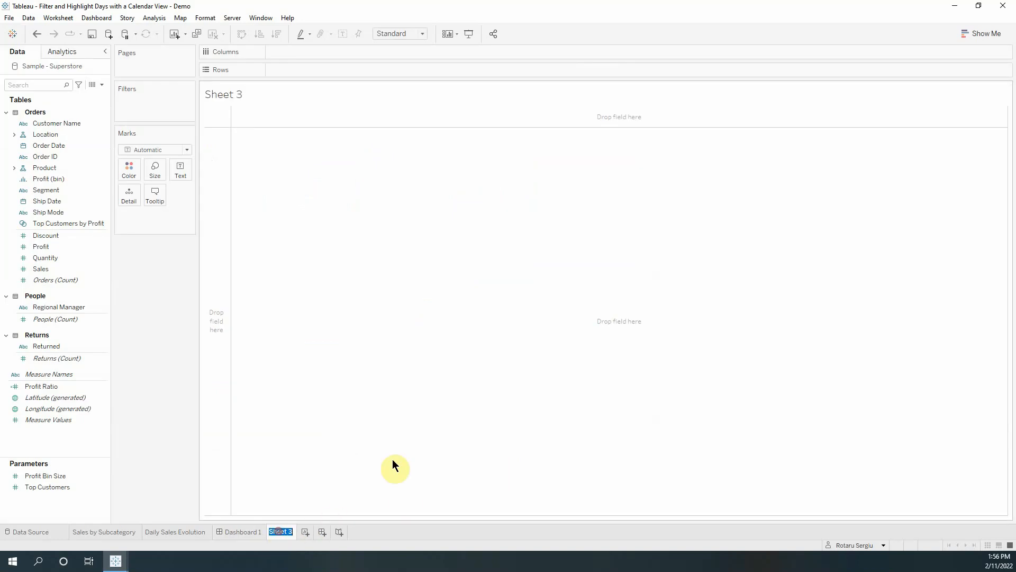
text(Calendar)
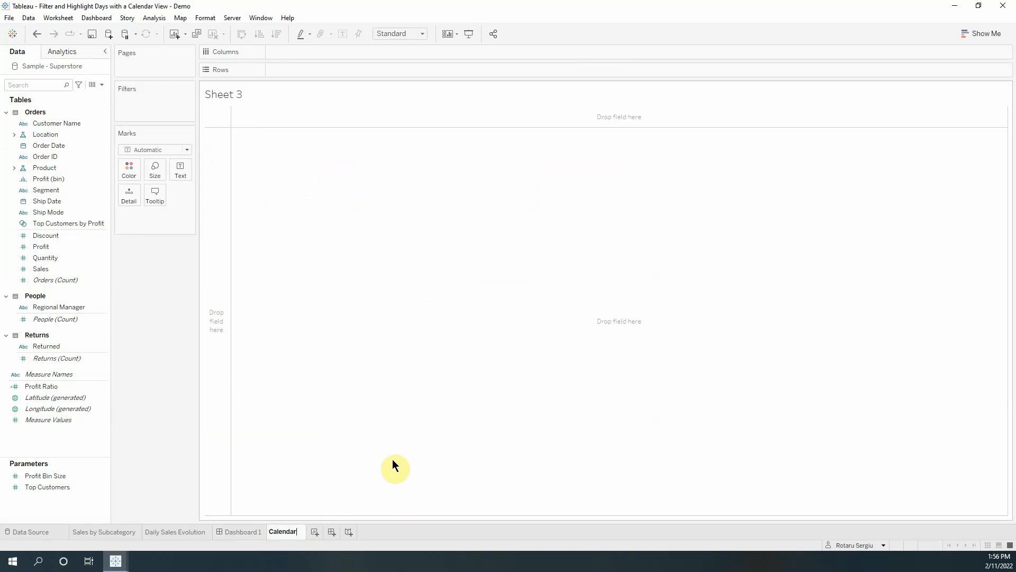
key(Return)
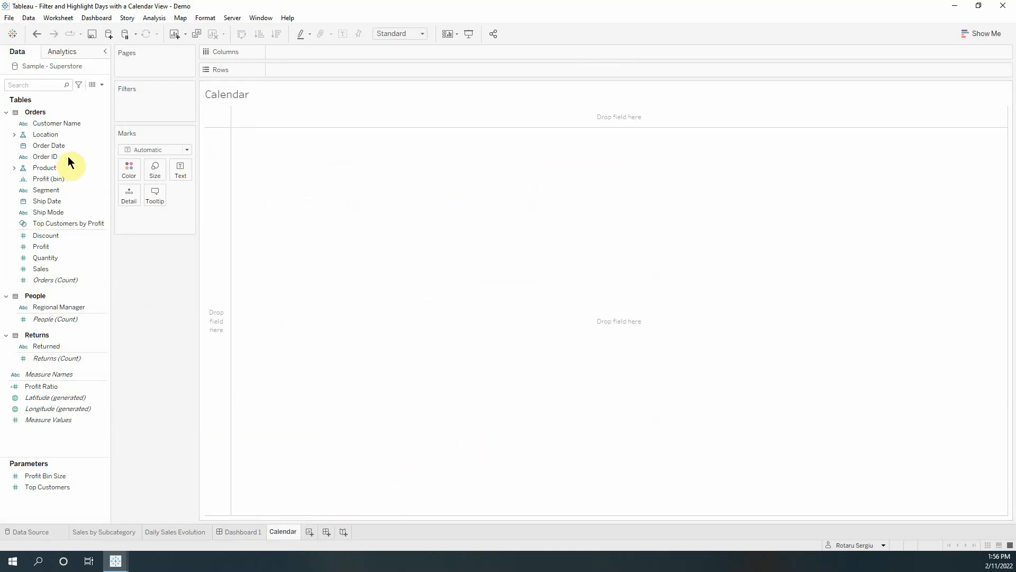
Step: Lay out the calendar grid with the WEEKDAY of Order Date as columns and the WEEK of Order Date as rows
drag(49, 146, 205, 108)
drag(303, 52, 302, 52)
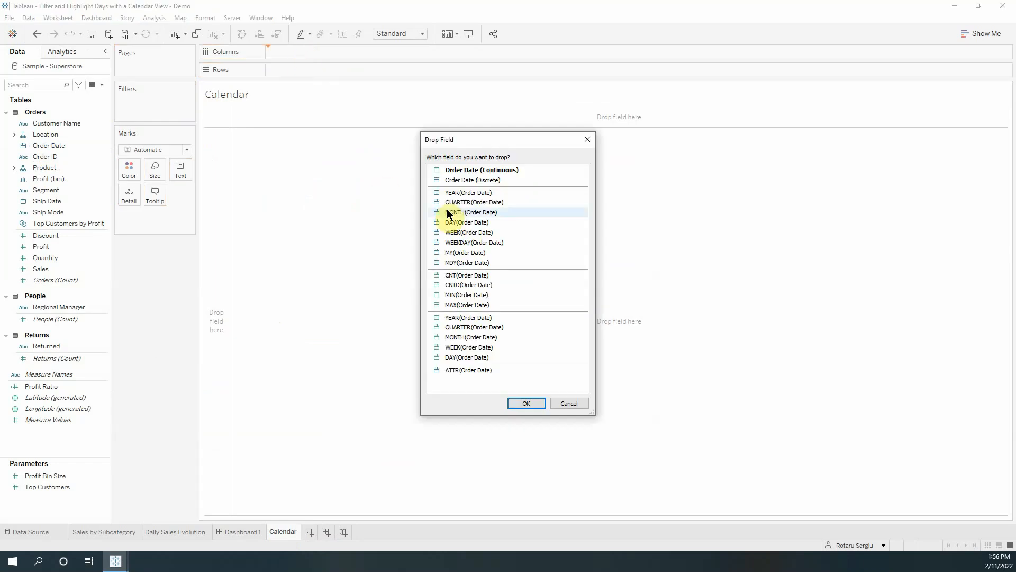
double_click(475, 242)
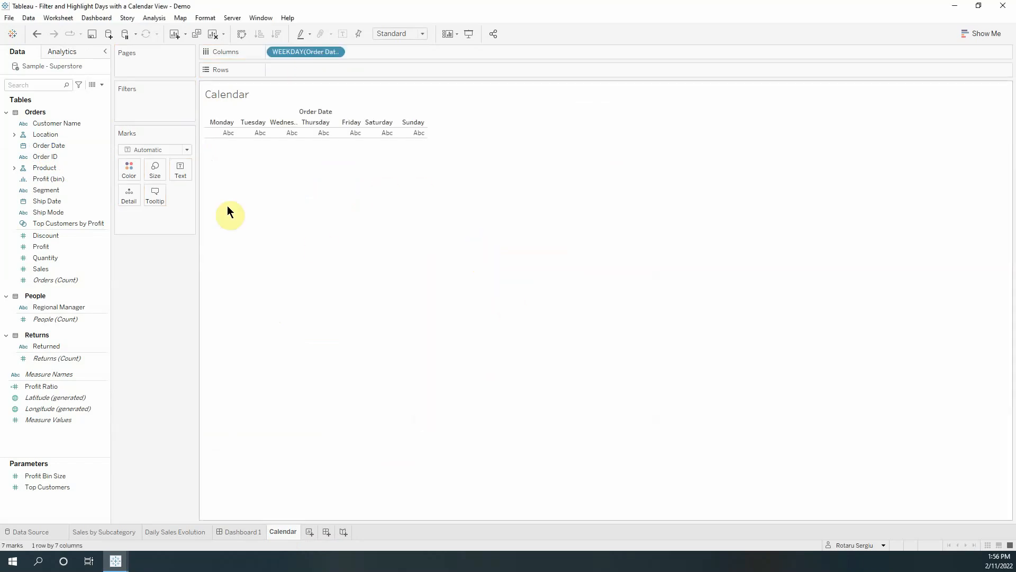
drag(45, 144, 279, 72)
double_click(468, 232)
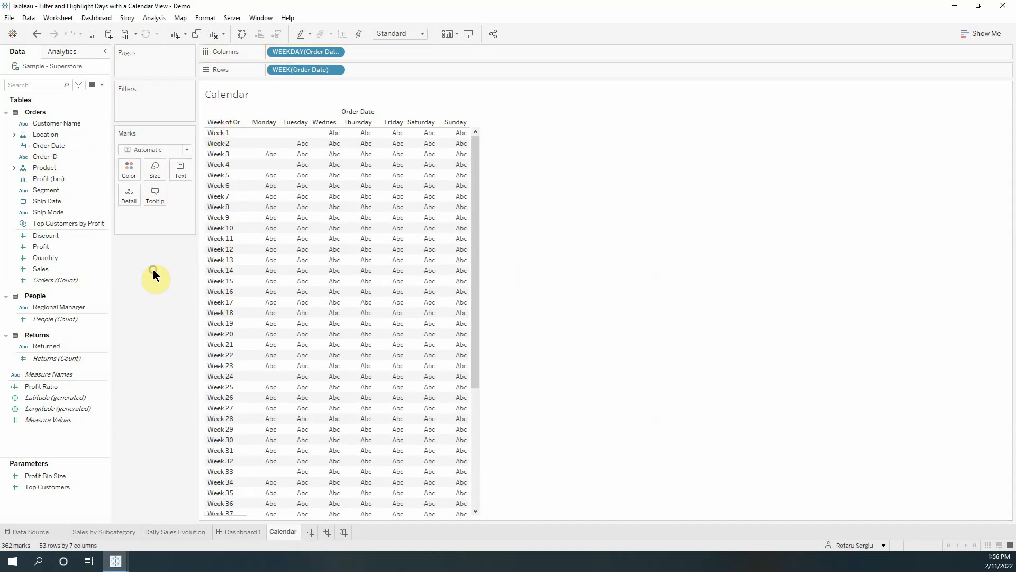
Step: Filter the Calendar sheet by month and year of Order Date, keeping only November 2021
drag(44, 145, 140, 106)
double_click(461, 275)
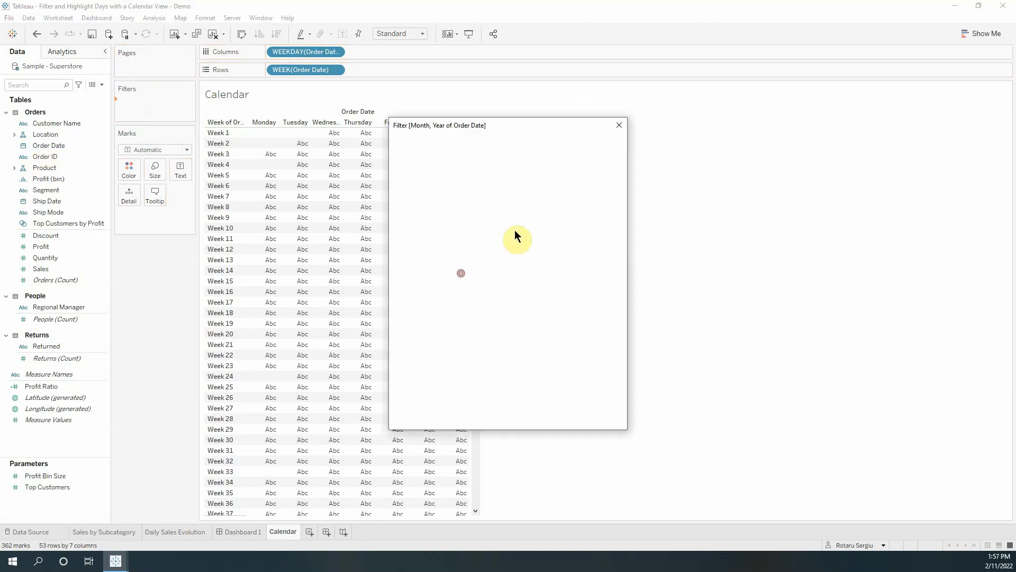
scroll(428, 243, down, 12)
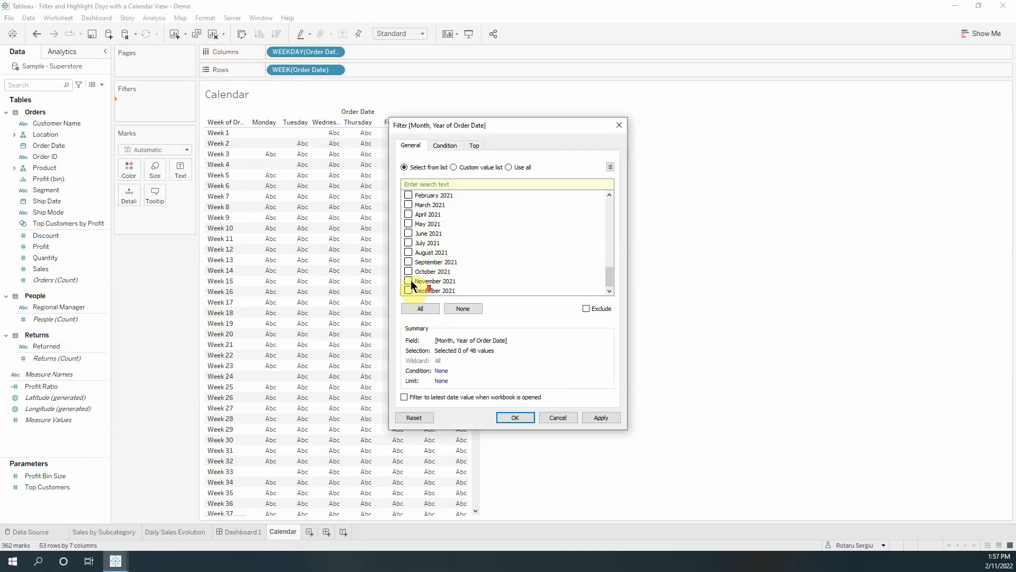
click(408, 281)
click(516, 416)
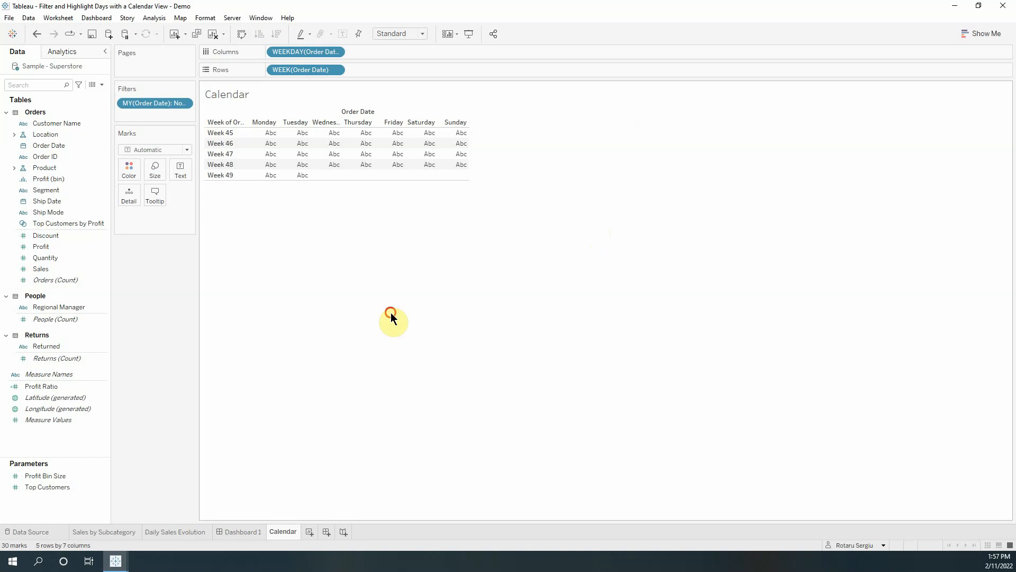
Step: Color the calendar cells by Sales and show the DAY of Order Date as their text
drag(53, 273, 129, 169)
click(41, 259)
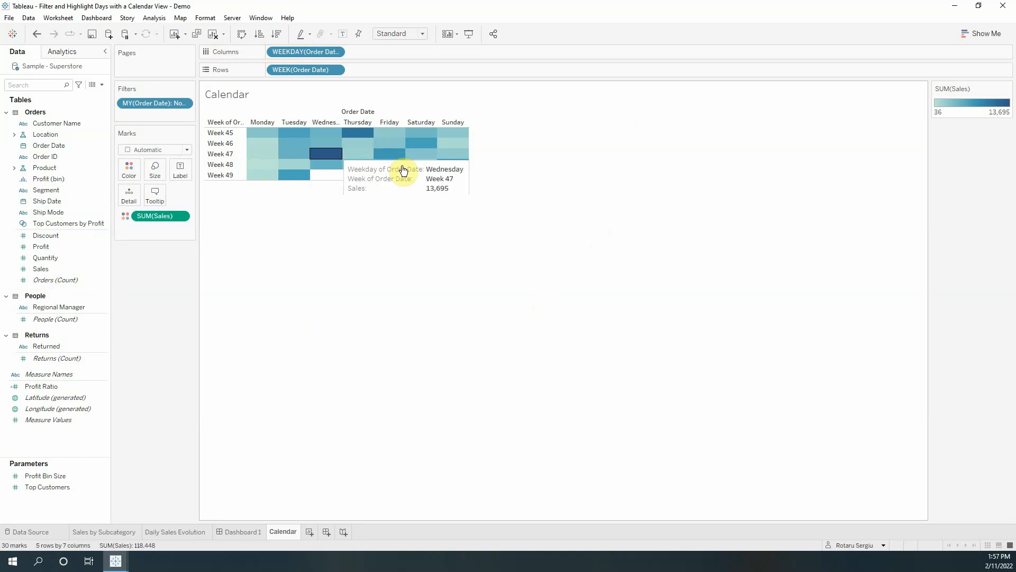
drag(84, 147, 181, 171)
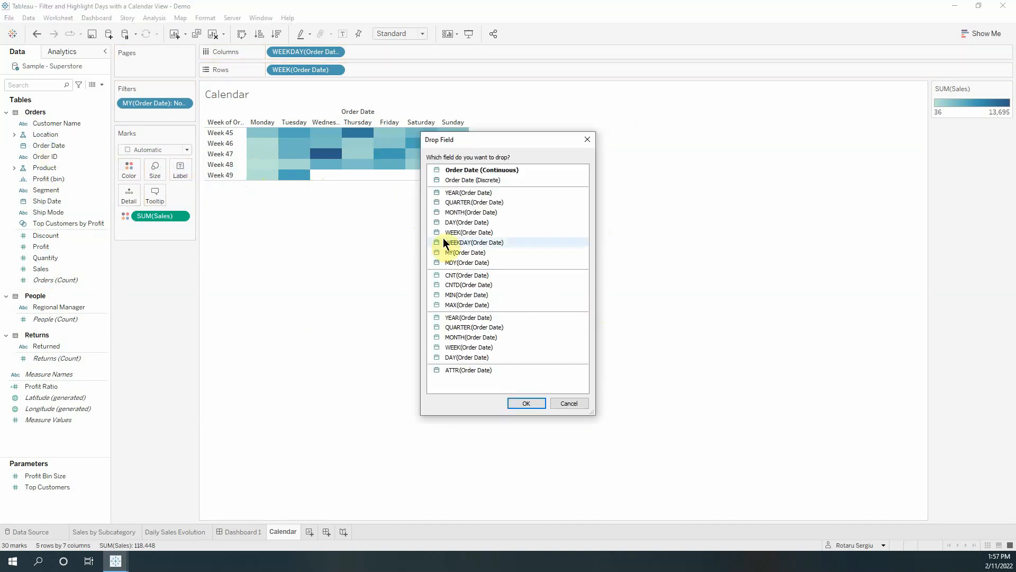
double_click(456, 223)
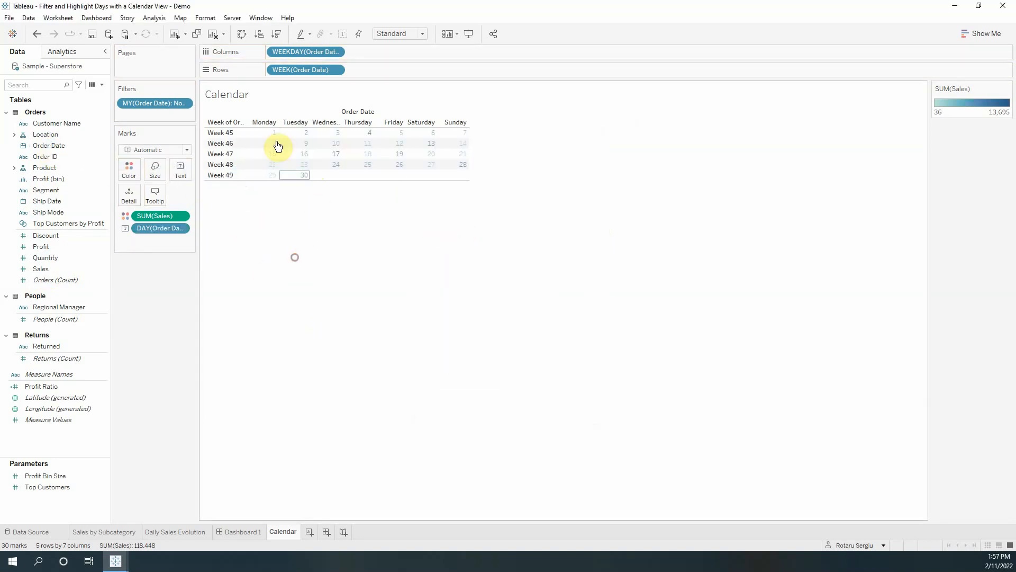
click(480, 306)
mouse_move(270, 139)
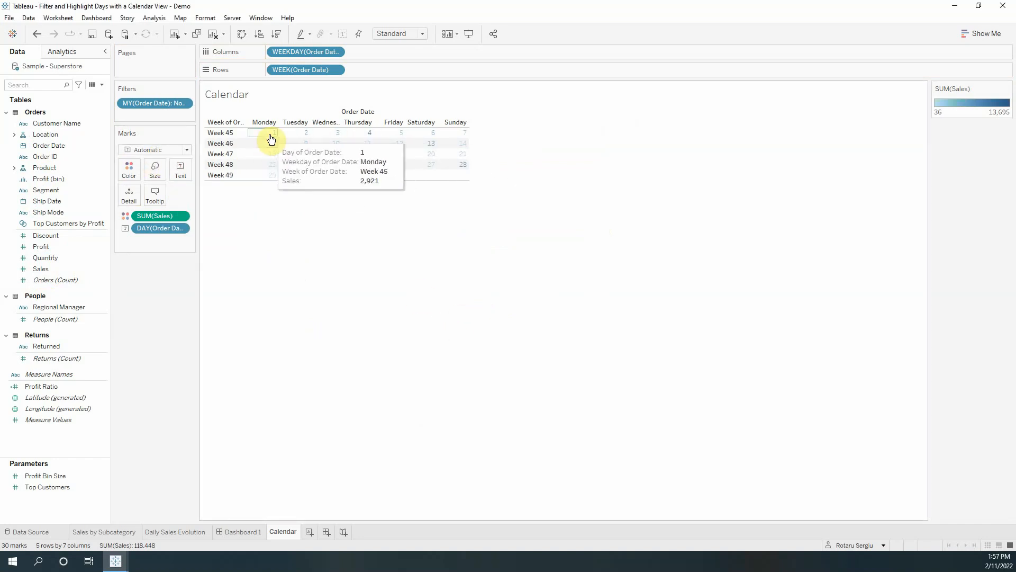
Step: Change the mark type to Square and set the day labels' font size to 7
click(156, 150)
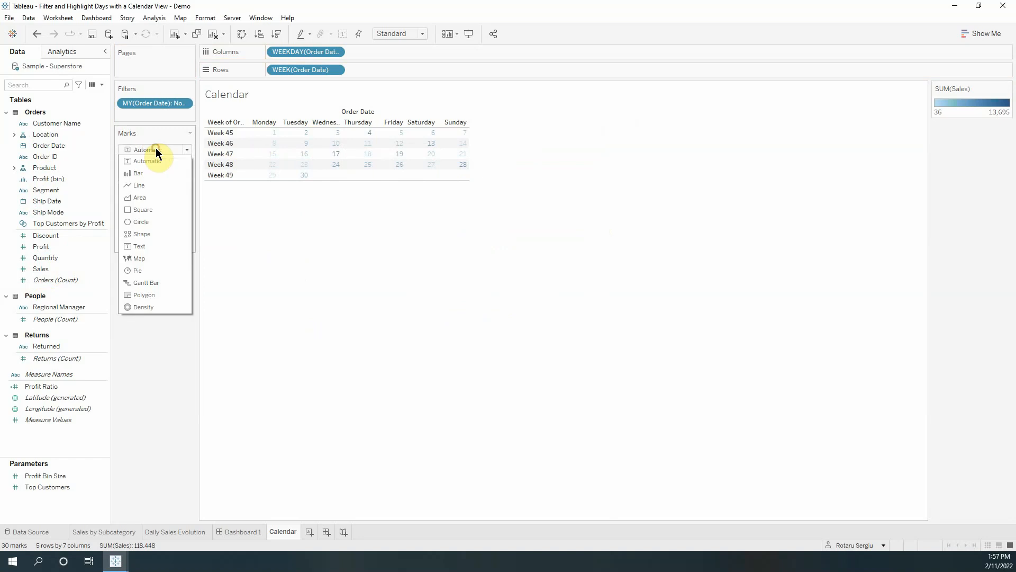
click(142, 210)
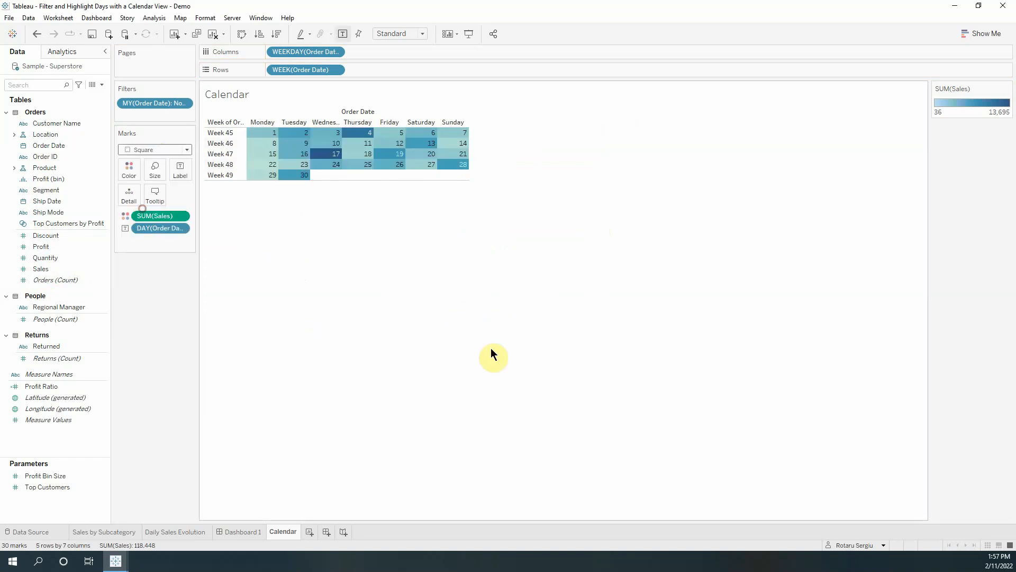
click(180, 168)
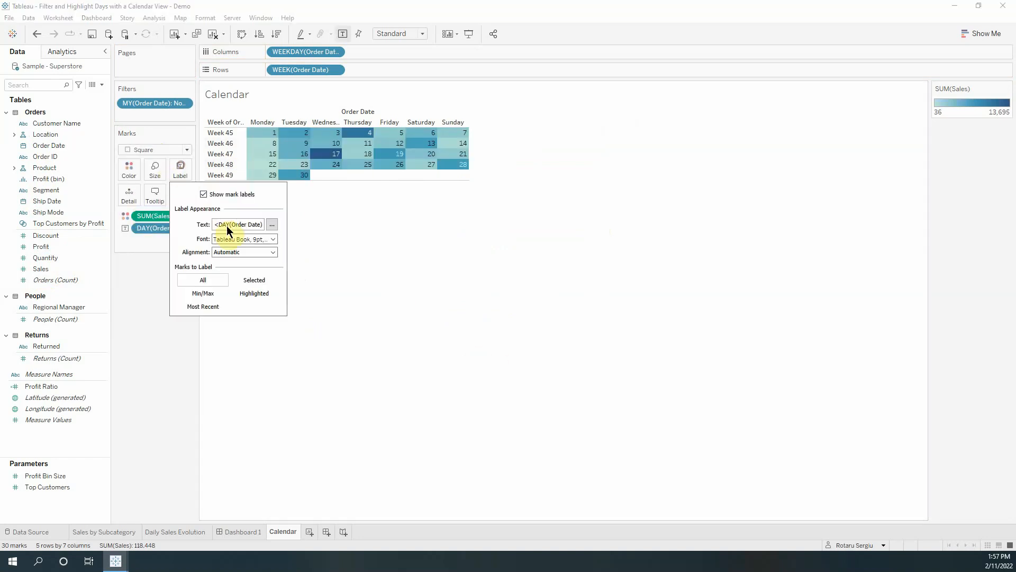
click(273, 238)
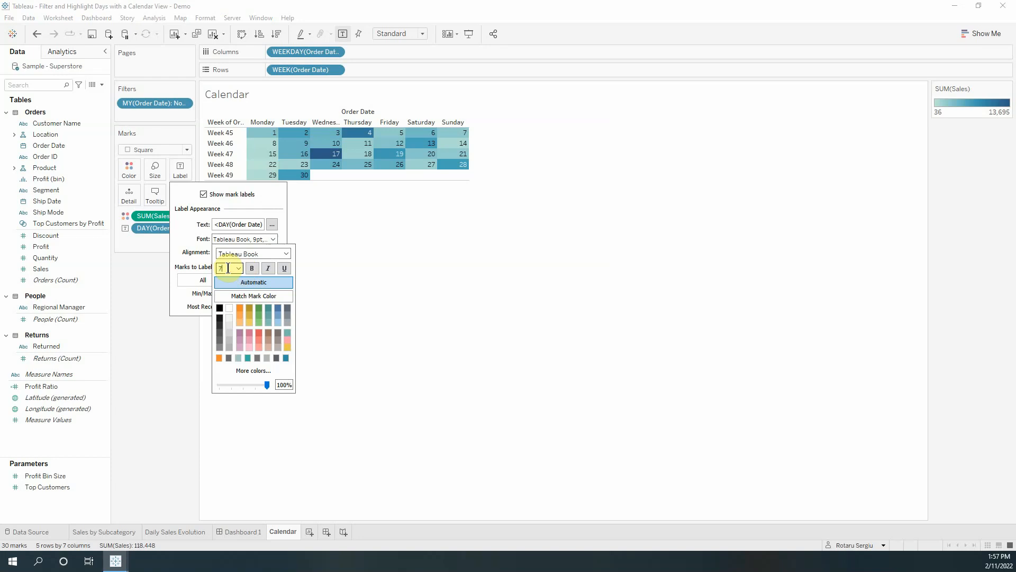
click(448, 351)
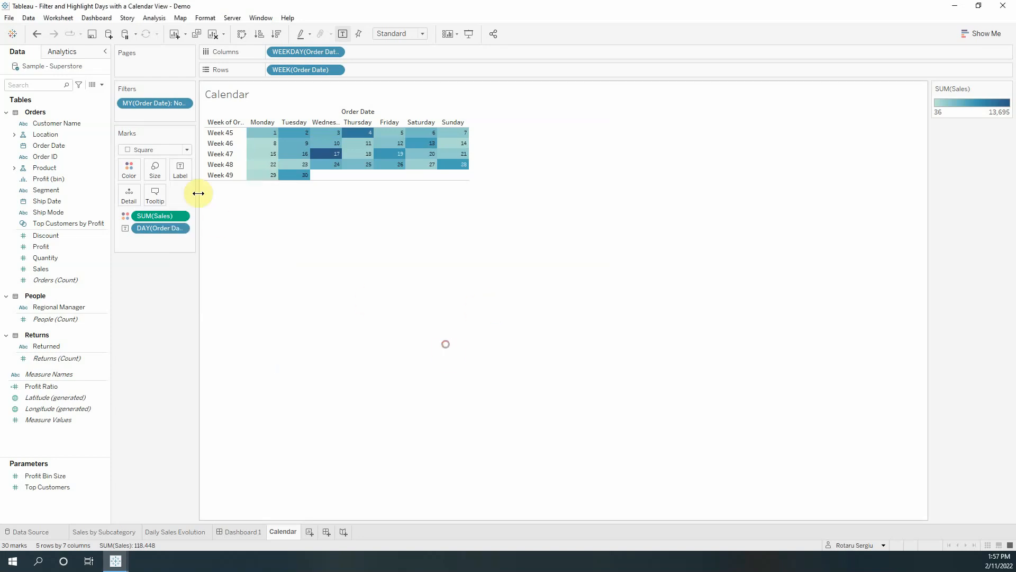
Step: Give the calendar squares a near-white border to separate the days
click(127, 173)
click(170, 254)
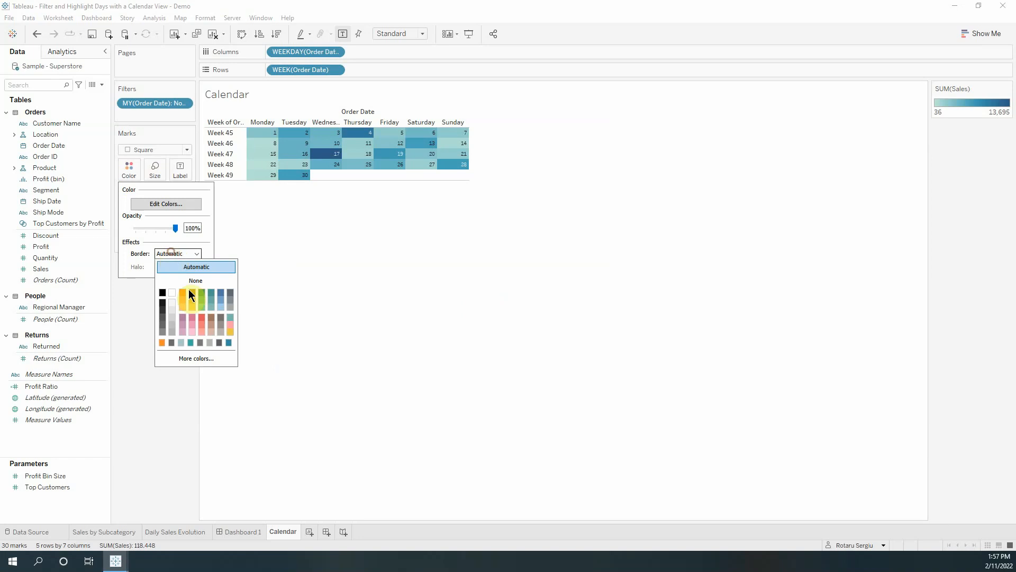
click(172, 303)
click(416, 307)
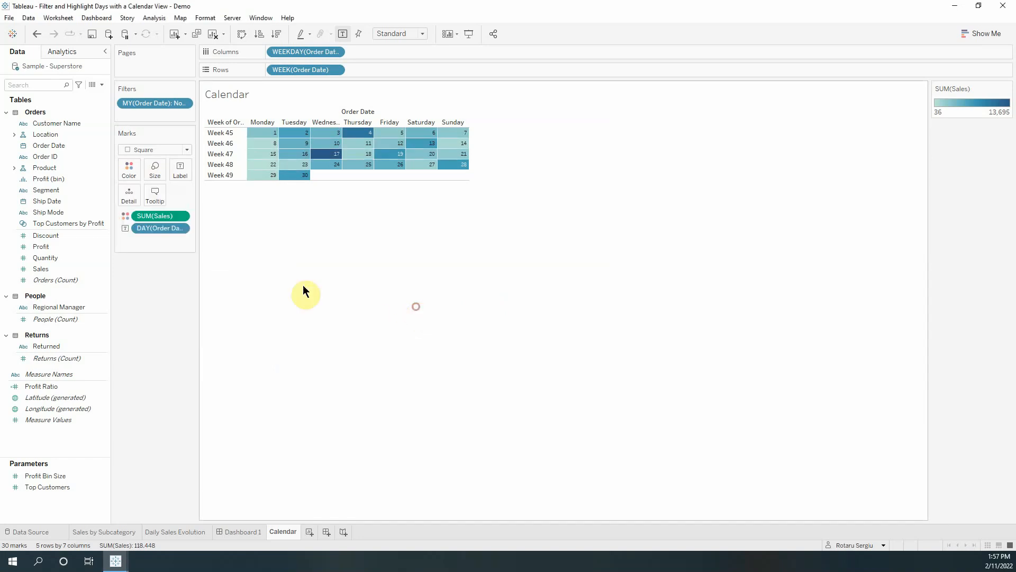
click(129, 169)
click(190, 253)
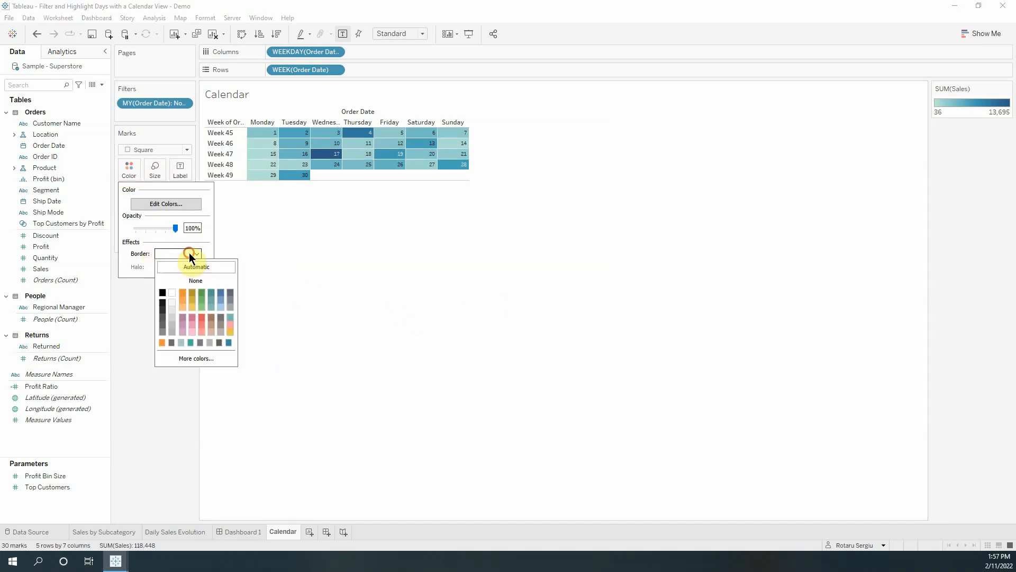
click(431, 337)
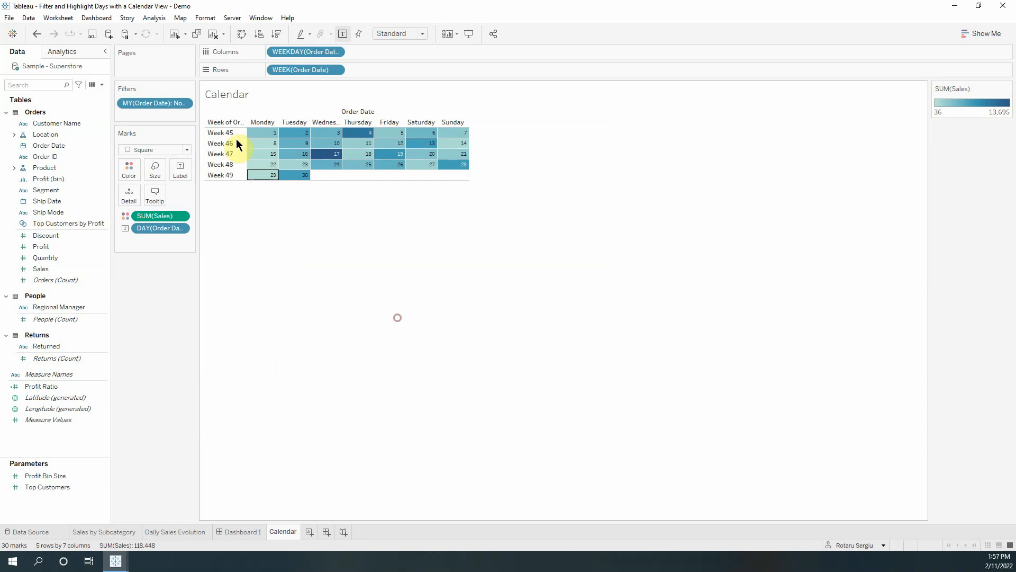
Step: Hide the week row headers and the Order Date field label above the weekday columns
right_click(219, 125)
click(335, 69)
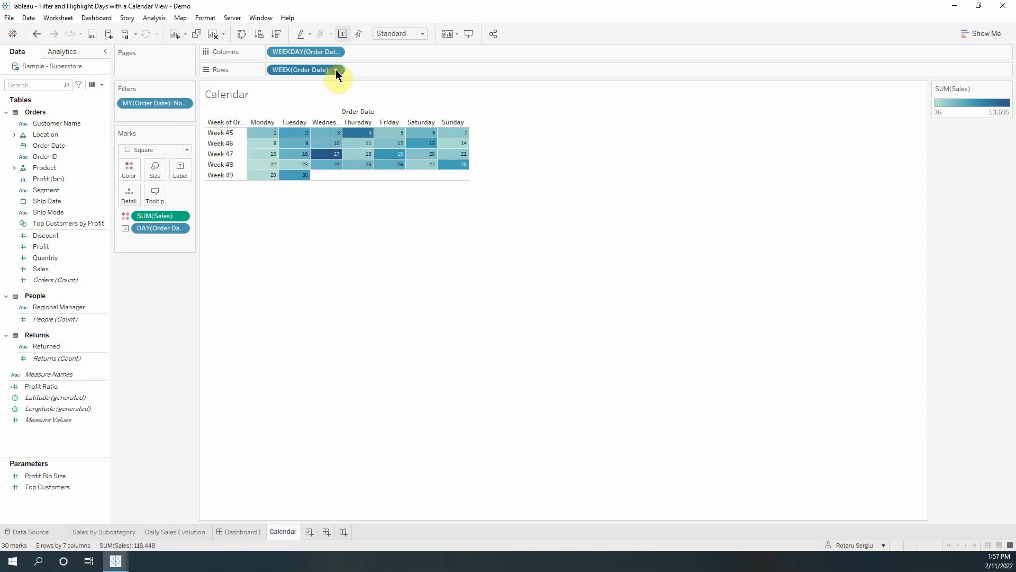
click(299, 162)
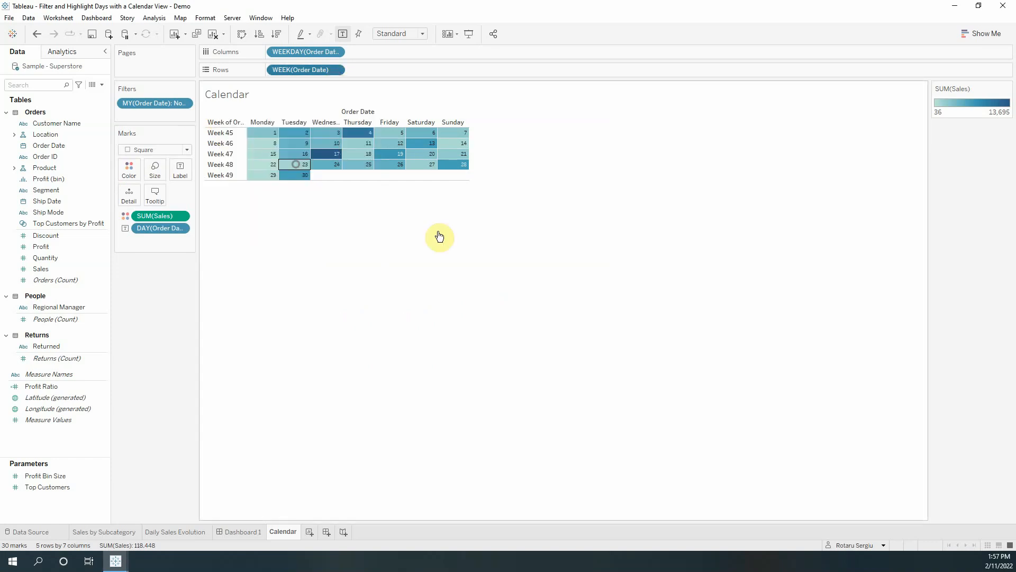
right_click(319, 112)
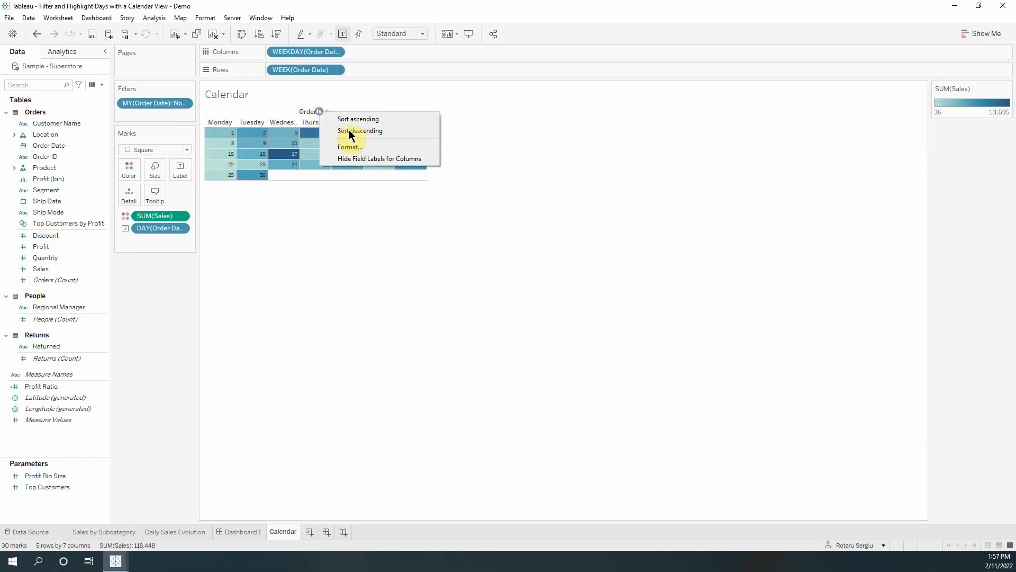
click(369, 158)
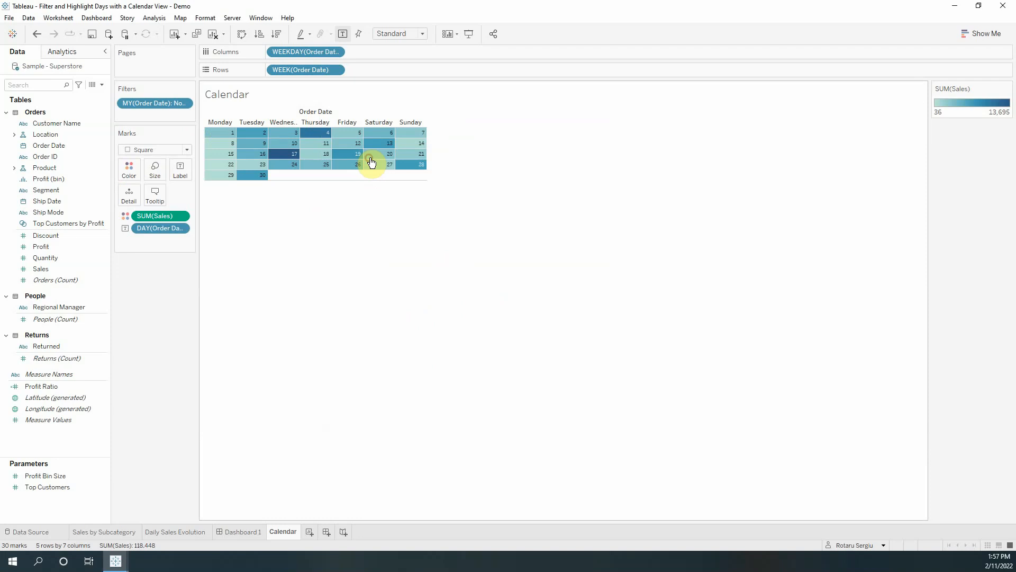
Step: Format the weekday column headers to show only the First Letter of each day
right_click(217, 112)
click(238, 159)
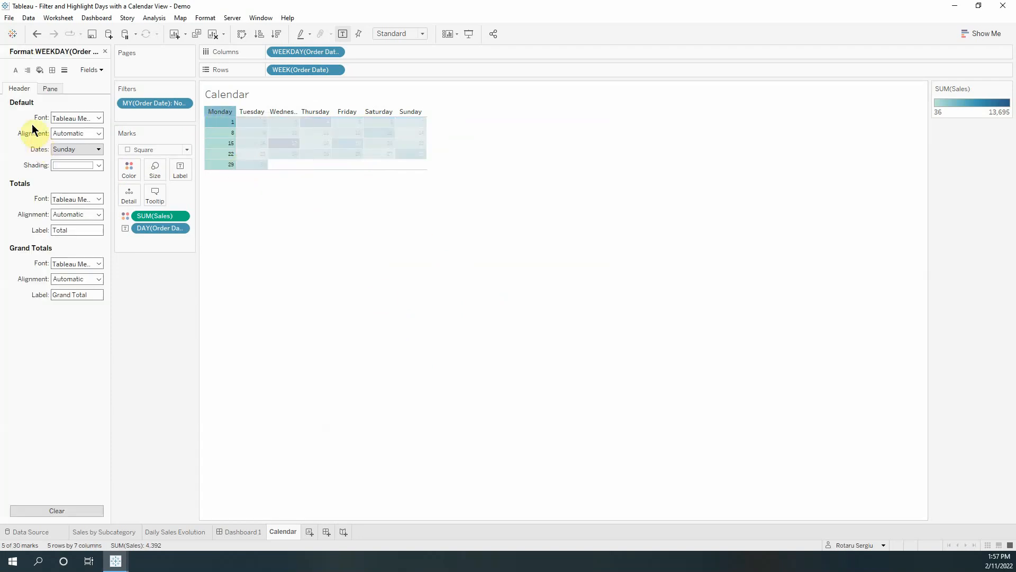
click(62, 149)
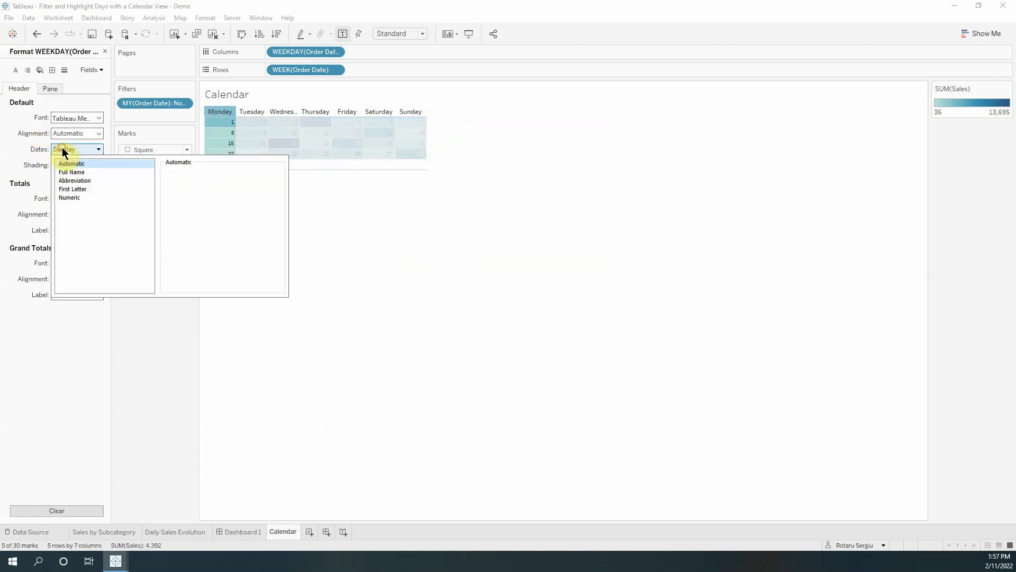
click(74, 188)
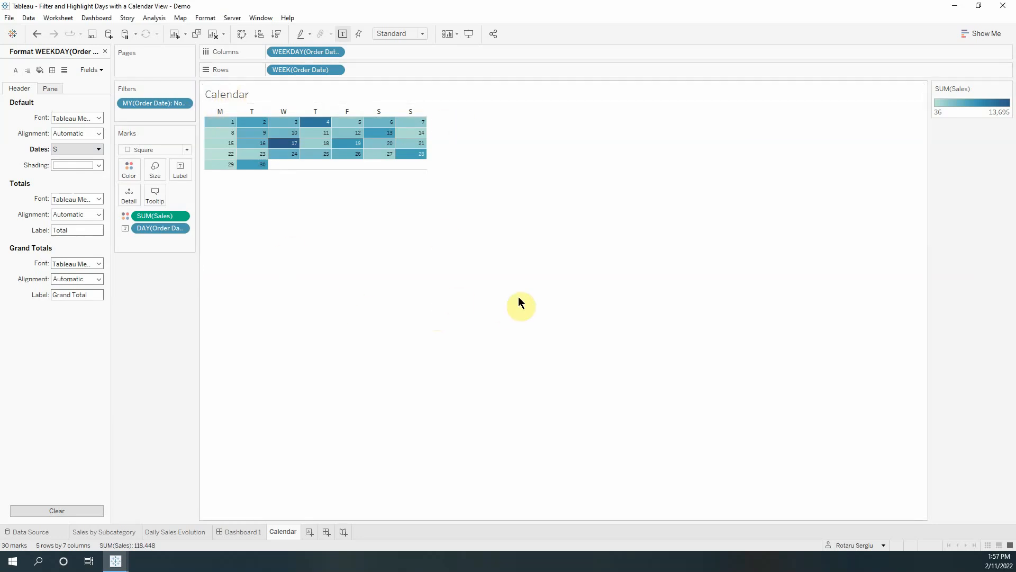
Step: Add the Calendar sheet to Dashboard 1 directly below the Segment filter
click(244, 532)
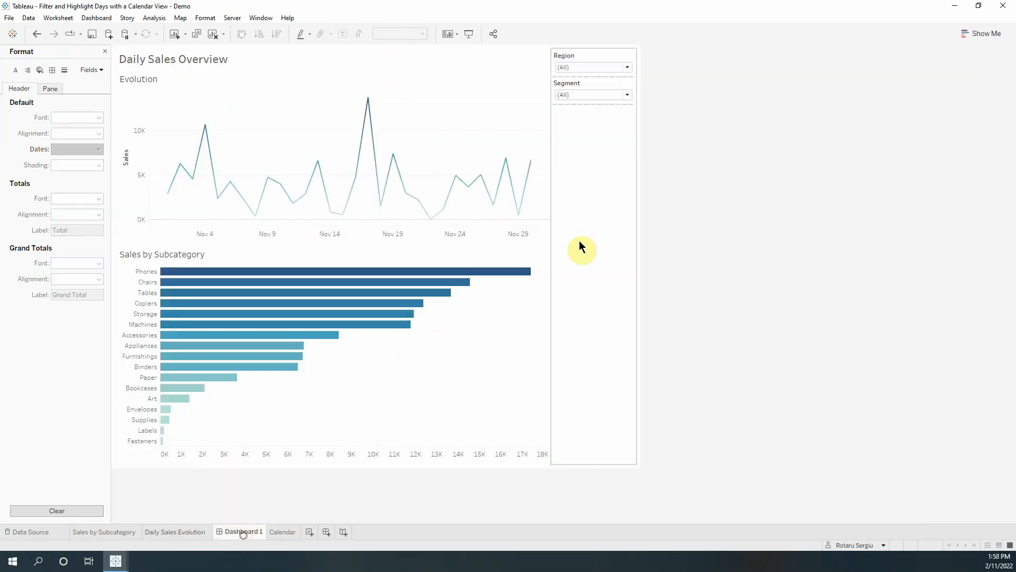
click(106, 51)
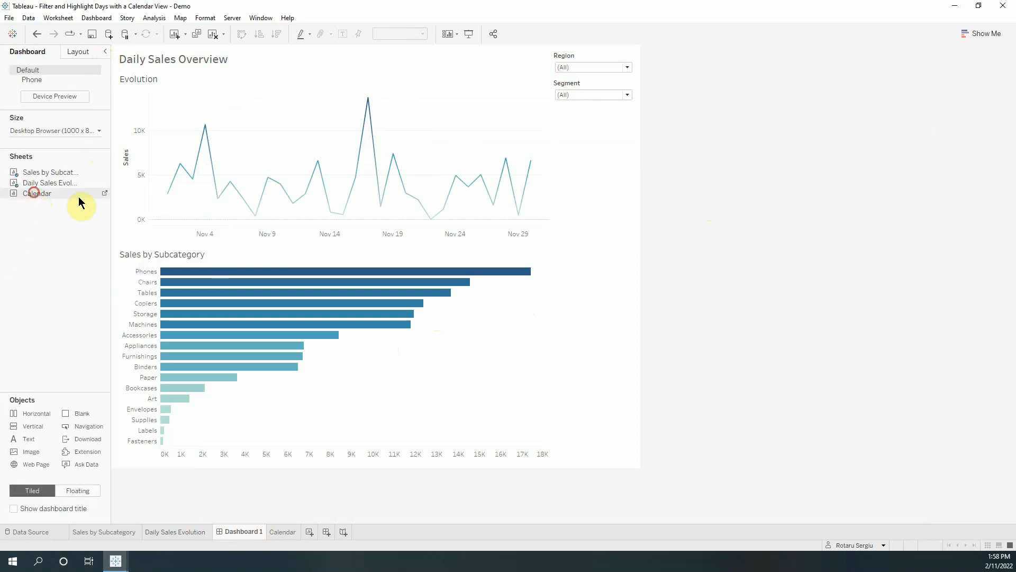
drag(79, 199, 573, 106)
drag(668, 180, 642, 206)
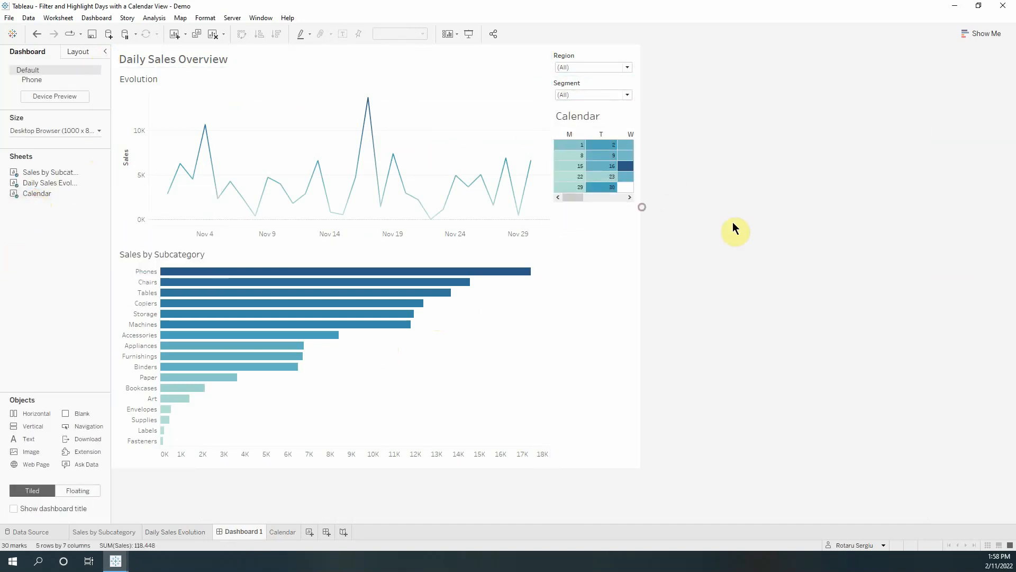
Step: Hide the Calendar sheet's title on the dashboard and fit the sheet to Entire View
click(578, 118)
right_click(580, 122)
click(611, 146)
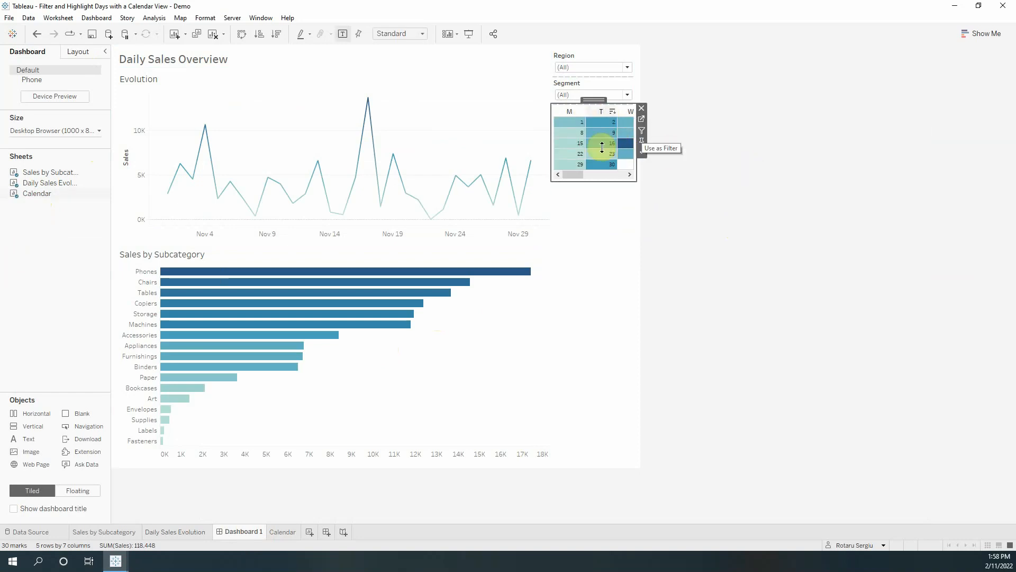
click(410, 33)
click(394, 71)
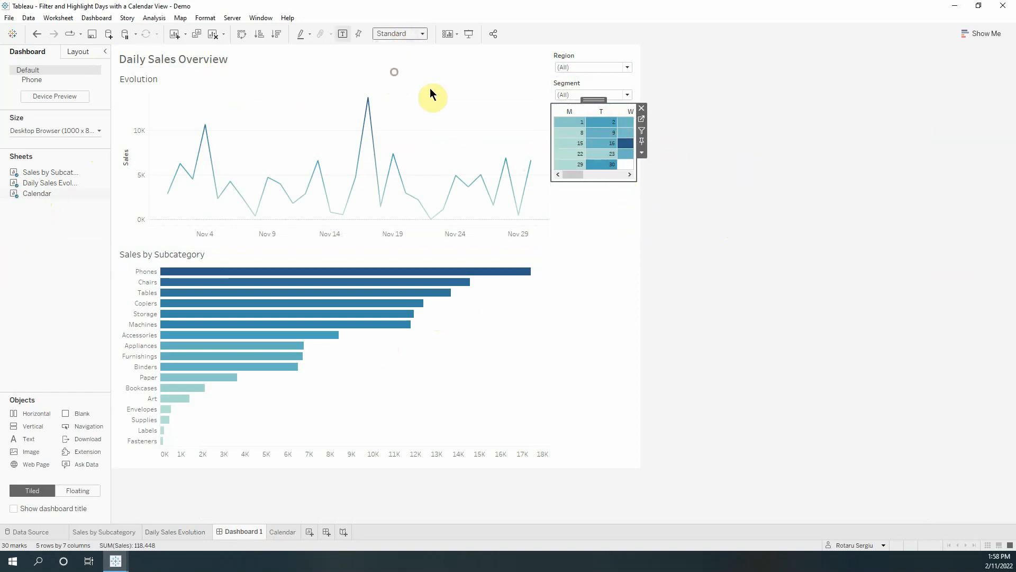
Step: Set the calendar's height to 150 pixels and slightly widen the container that holds the filters and calendar
click(640, 153)
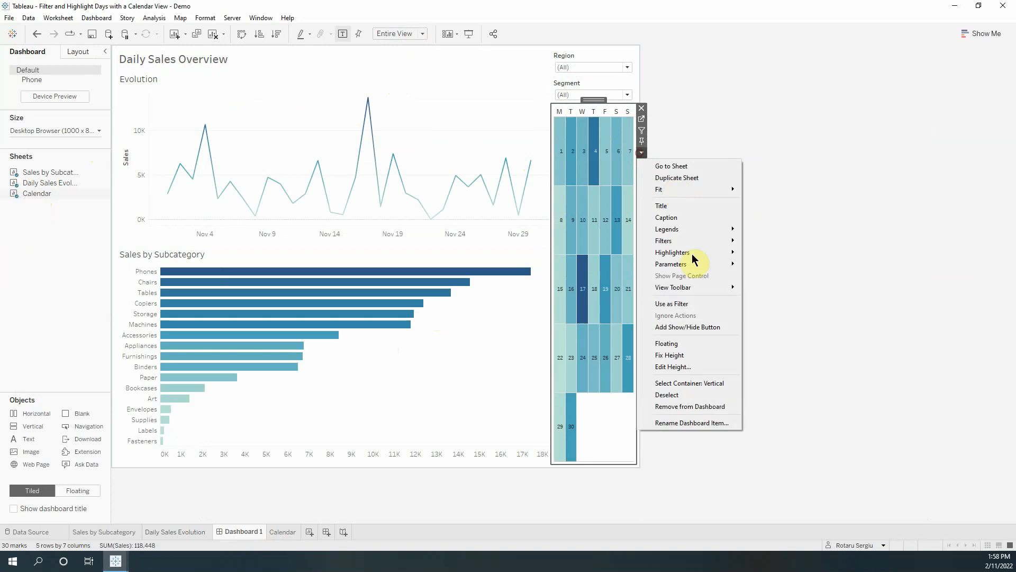
click(675, 366)
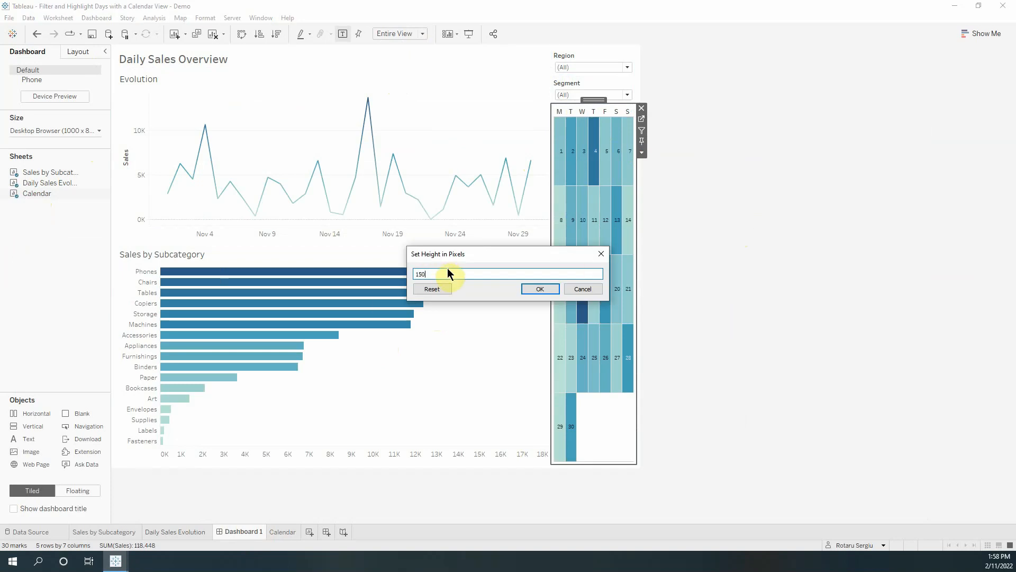
key(Return)
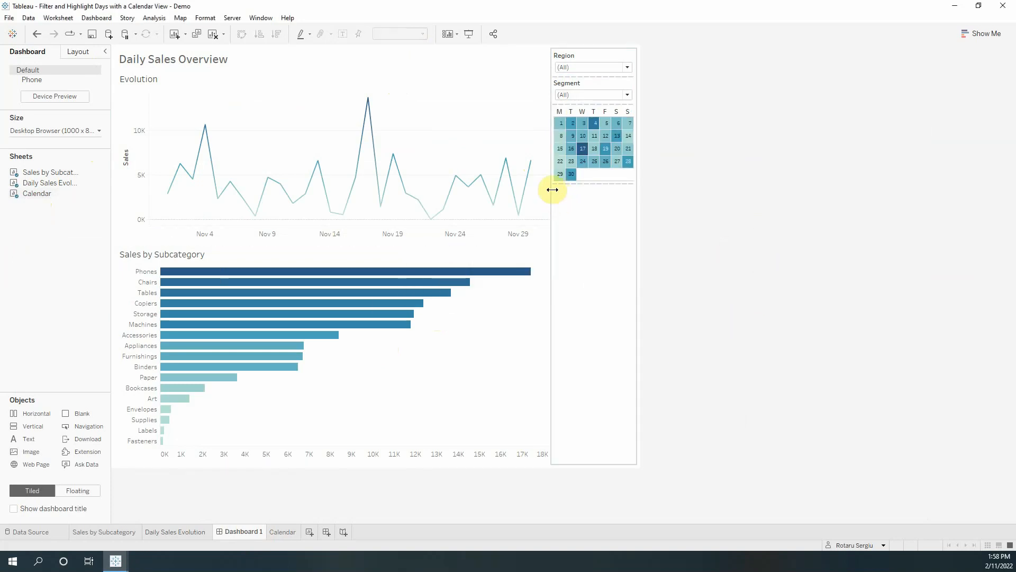
mouse_move(552, 189)
mouse_down()
mouse_move(612, 181)
mouse_move(540, 182)
mouse_up()
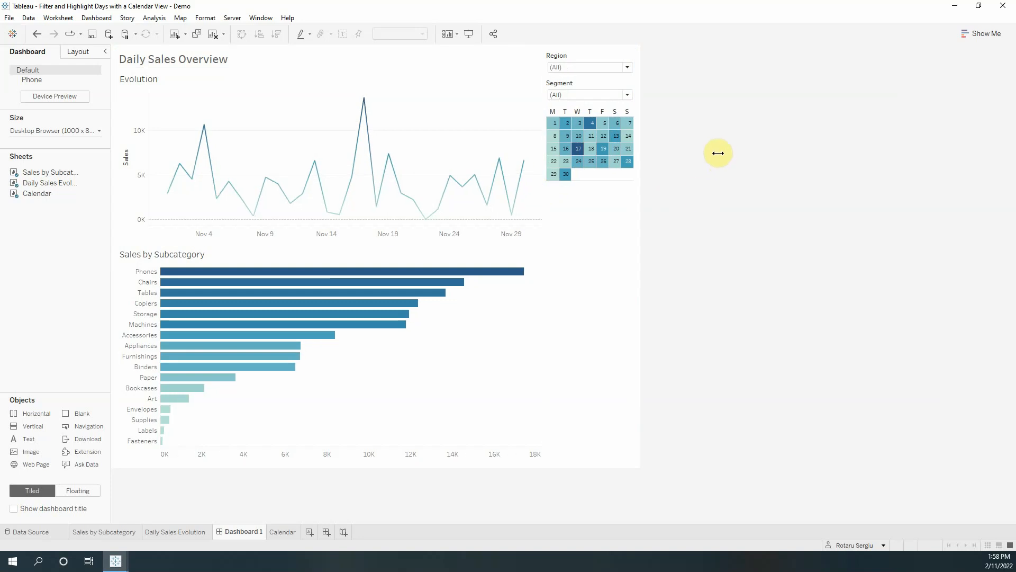
Step: Show the calendar's Month, Year of Order Date filter on the dashboard
click(624, 182)
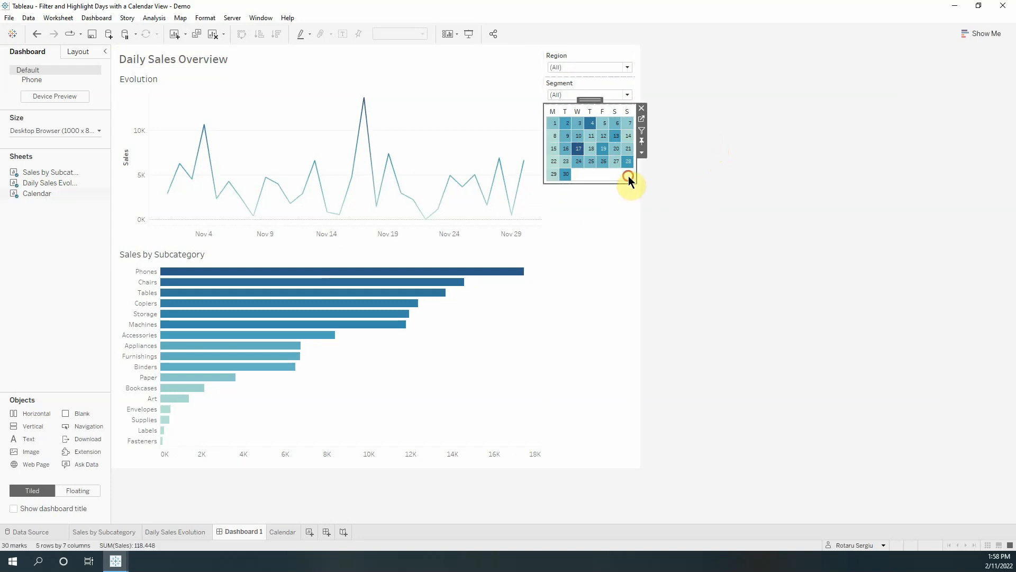
click(642, 153)
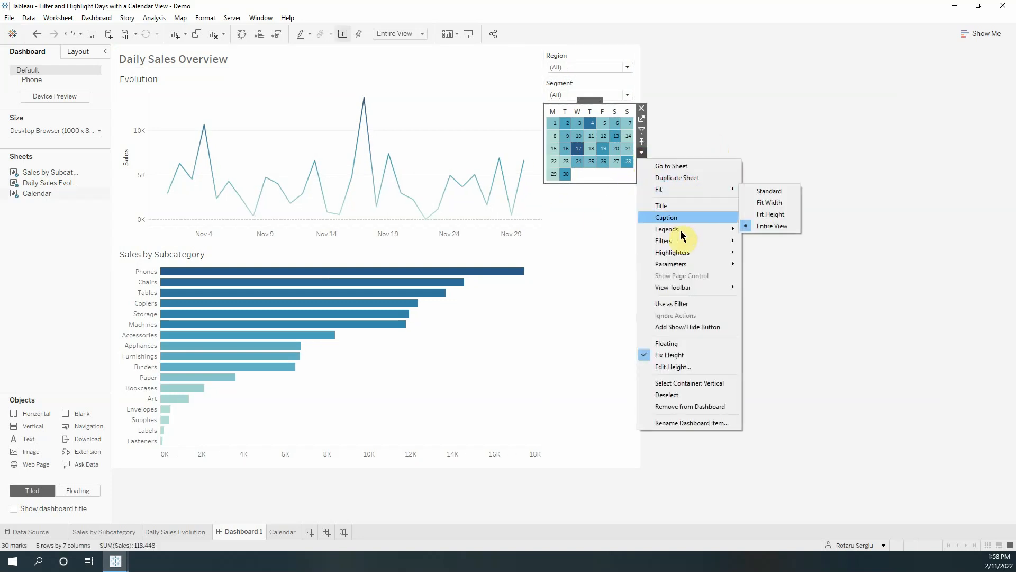
click(783, 270)
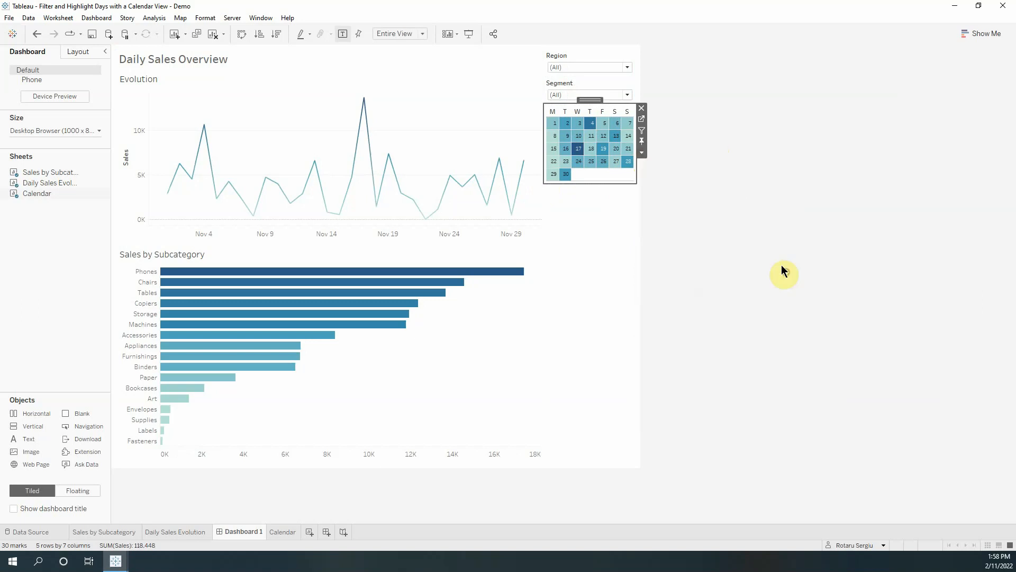
click(598, 198)
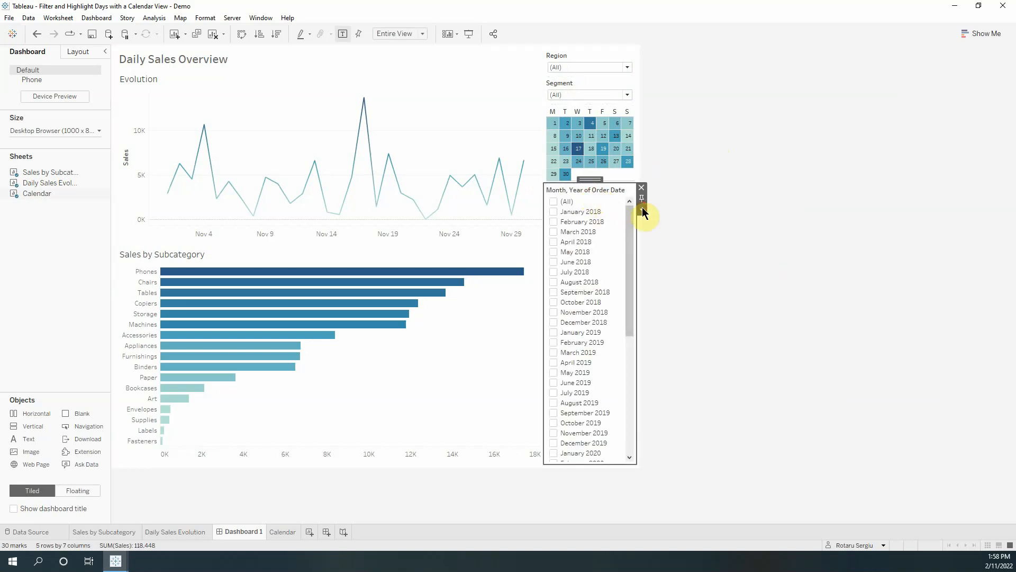
Step: Apply the Month, Year of Order Date filter to the Sales by Subcategory and Daily Sales Evolution worksheets as well
click(642, 209)
mouse_move(690, 239)
click(815, 259)
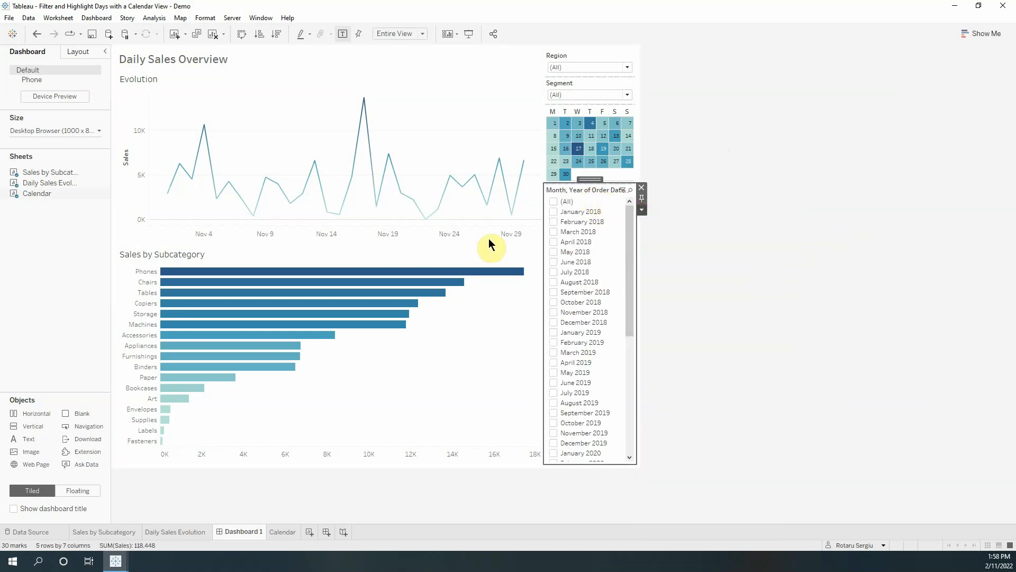
click(334, 229)
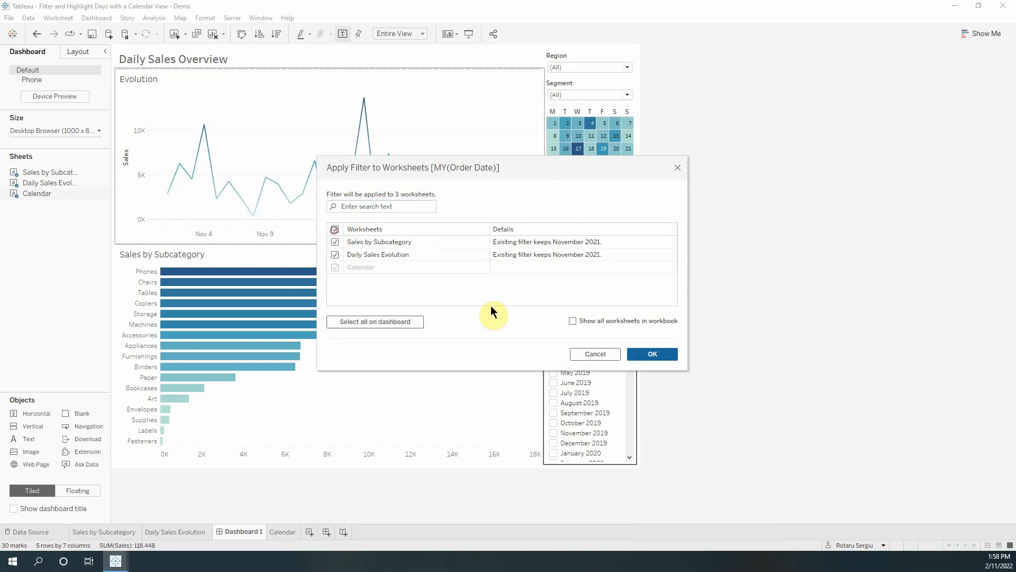
click(652, 354)
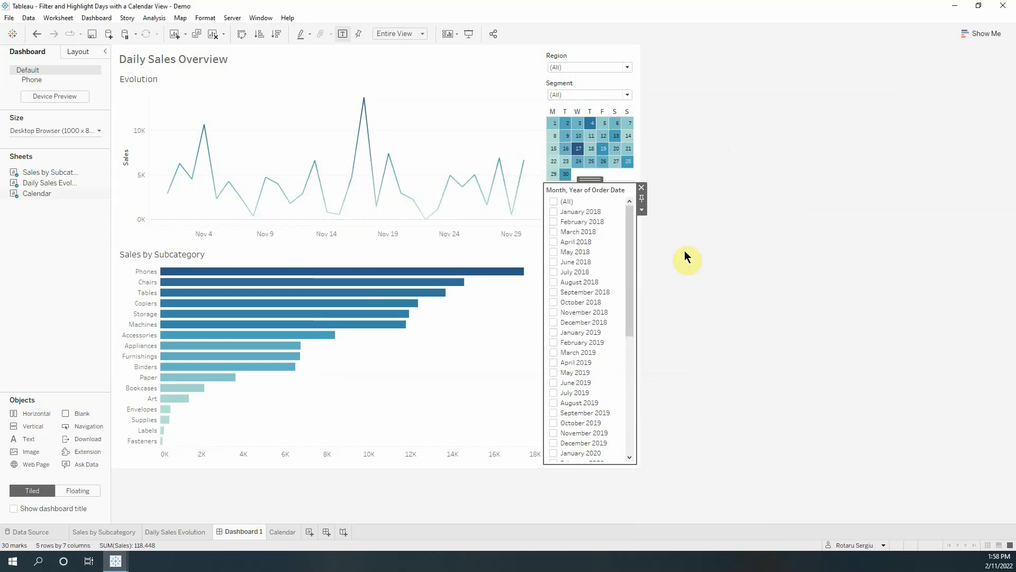
Step: Remove the "All" value from the Month, Year of Order Date filter and display it as a single value dropdown
click(641, 210)
mouse_move(680, 262)
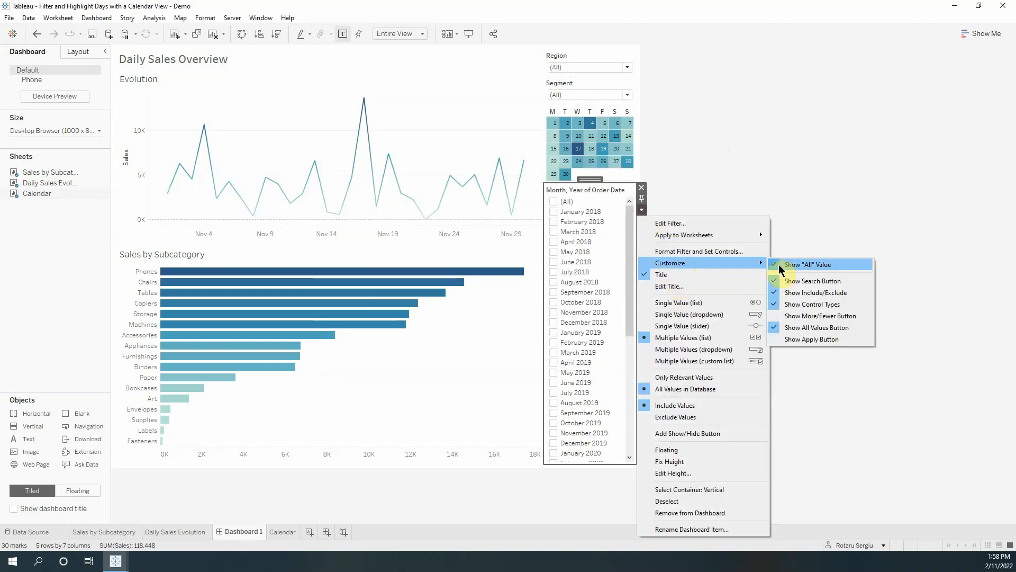
click(809, 264)
click(642, 210)
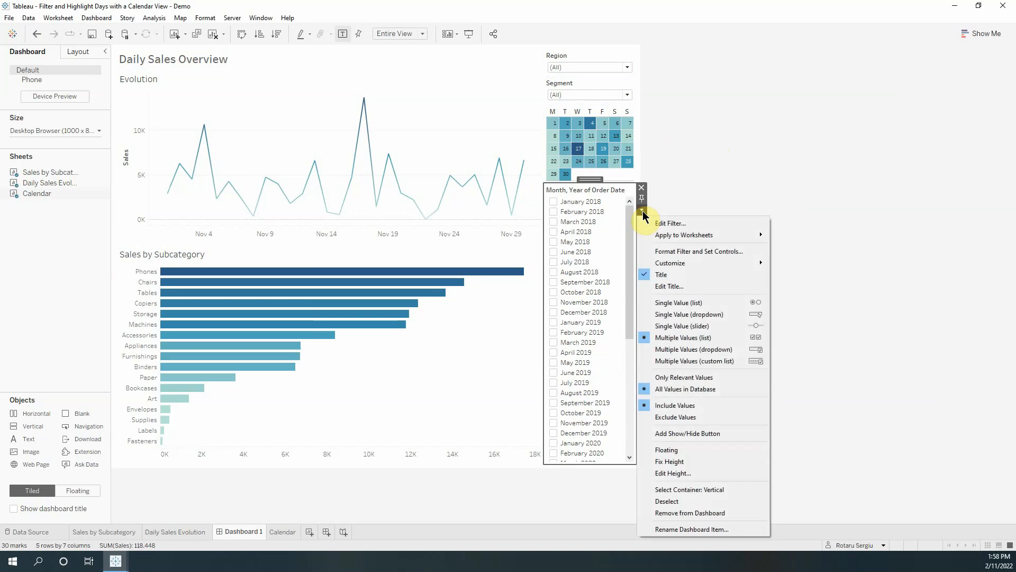
click(684, 307)
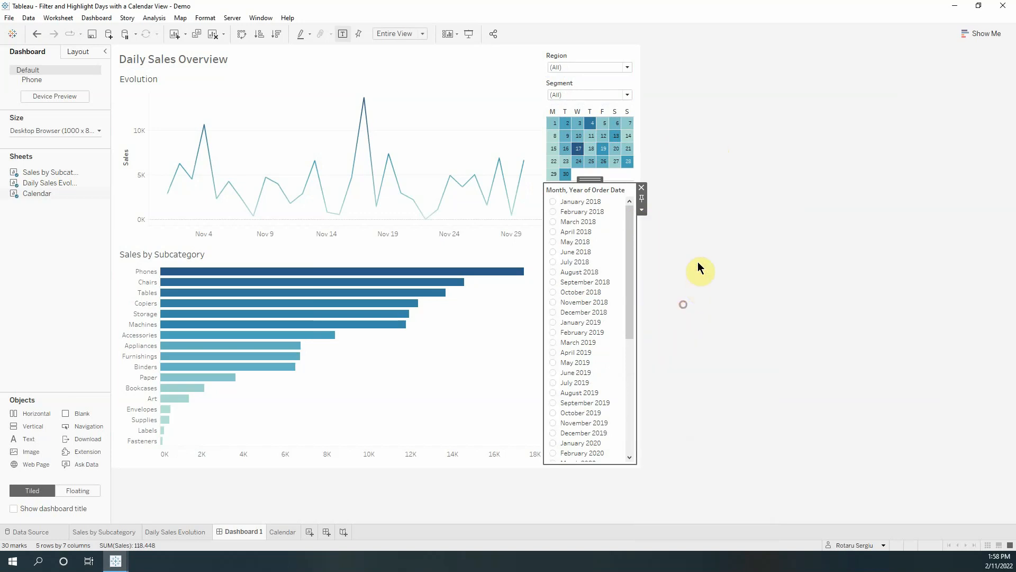
click(644, 217)
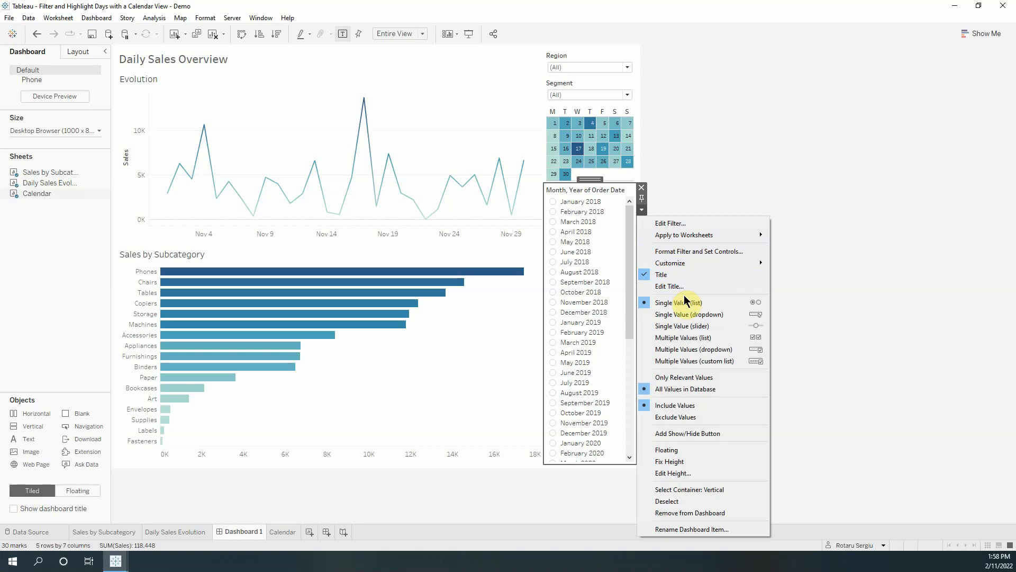
click(685, 313)
click(707, 252)
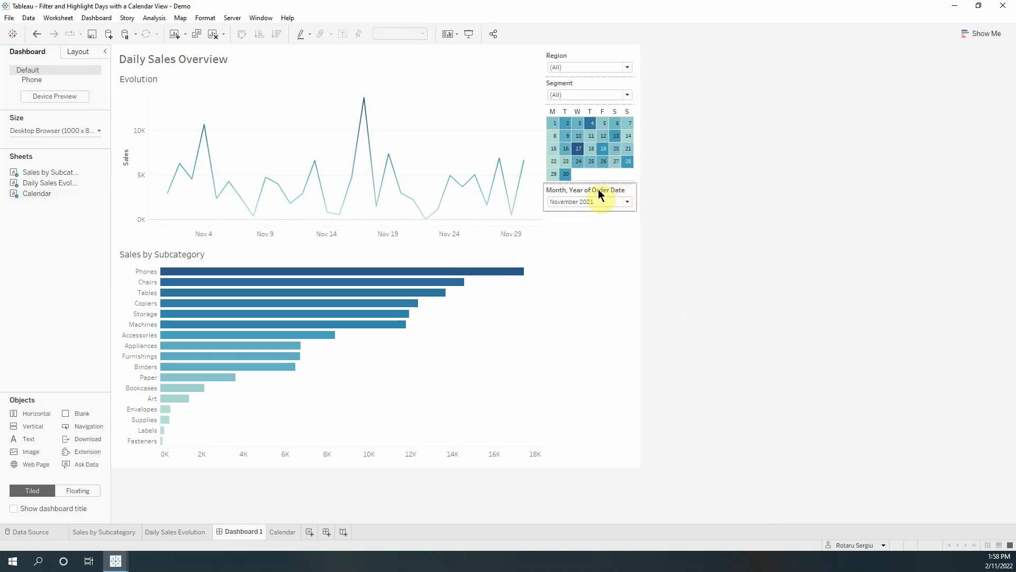
Step: Hide the month filter's title and move the filter between the Segment filter and the calendar
right_click(601, 195)
click(635, 249)
click(768, 220)
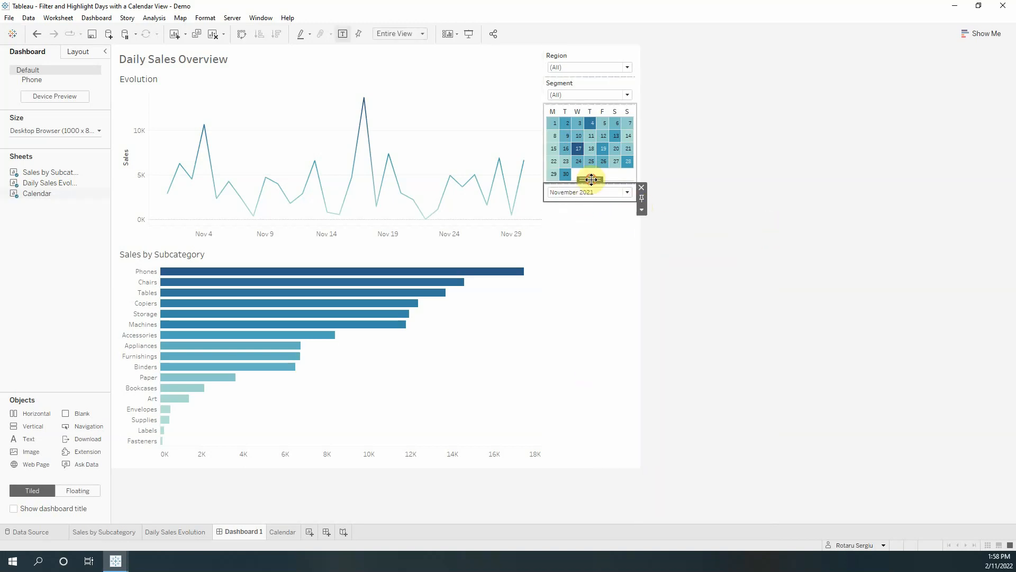
drag(591, 178, 602, 103)
click(781, 167)
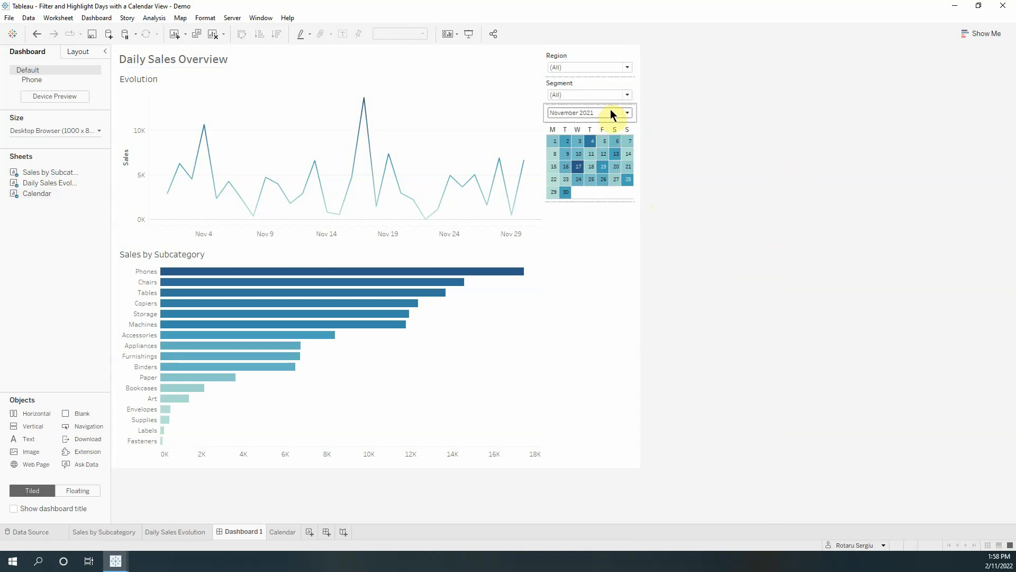
click(632, 114)
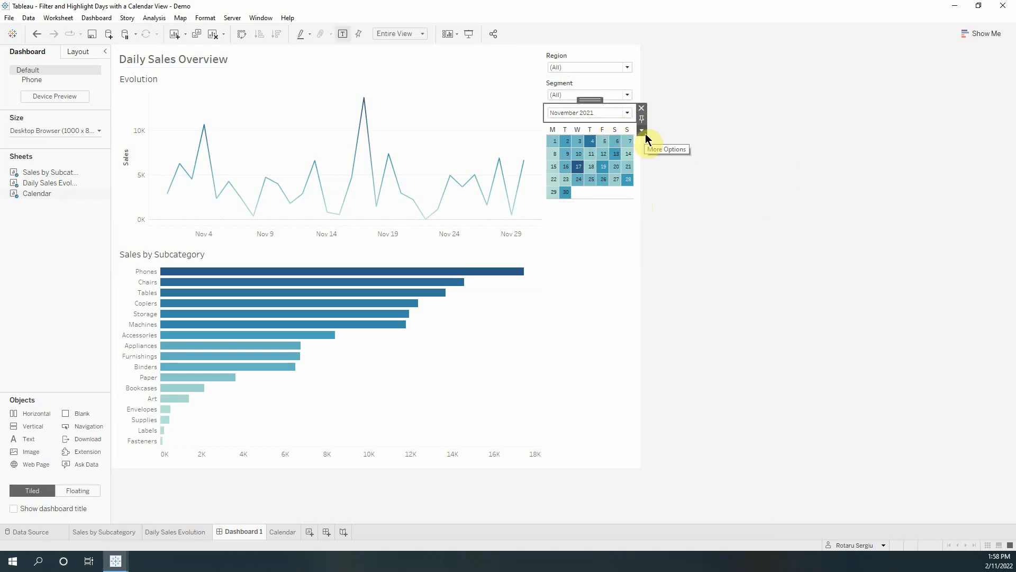
click(97, 18)
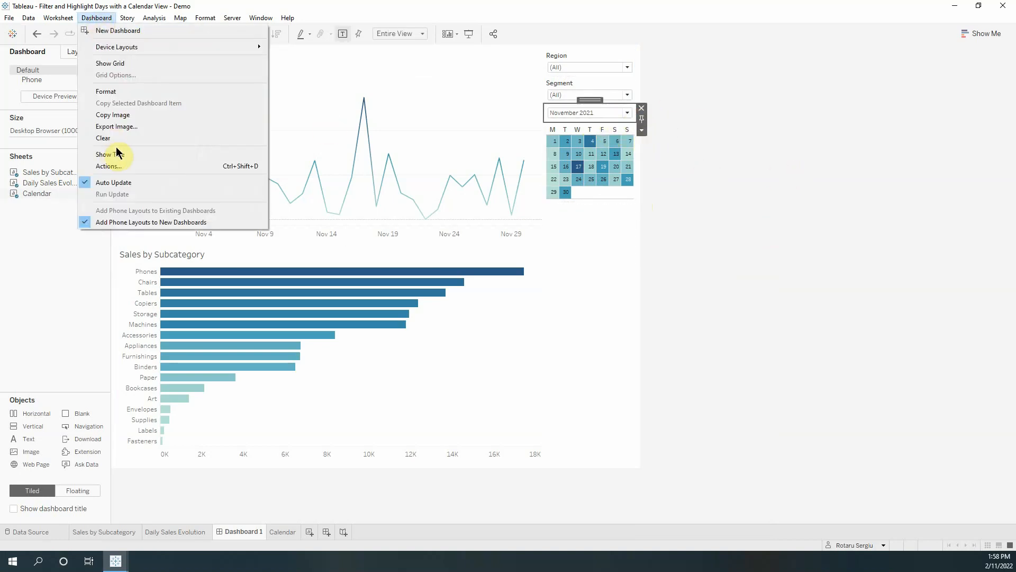
click(703, 254)
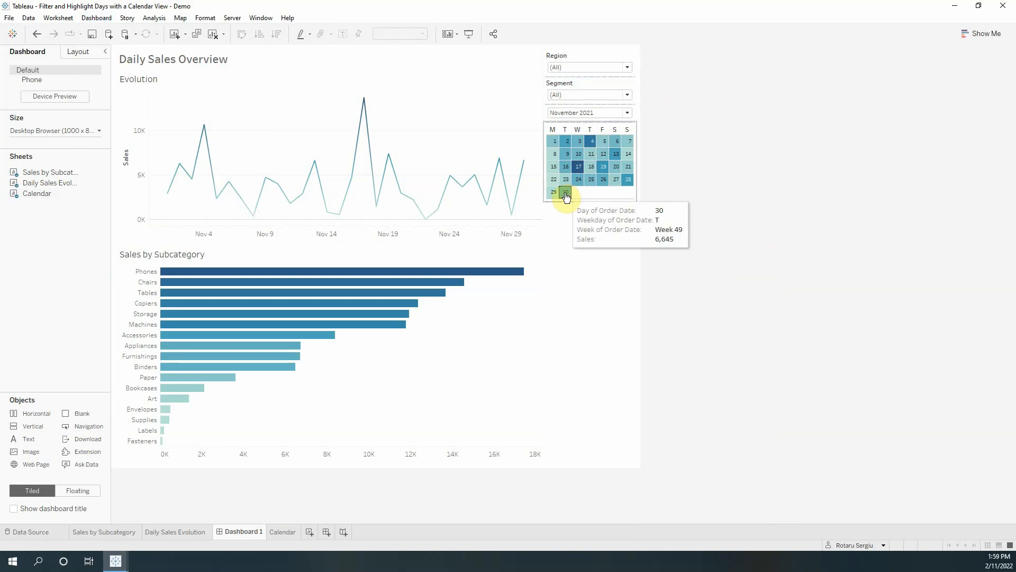
Step: Select day 30 in the calendar to check its effect on the other charts, and clear the selection
click(566, 193)
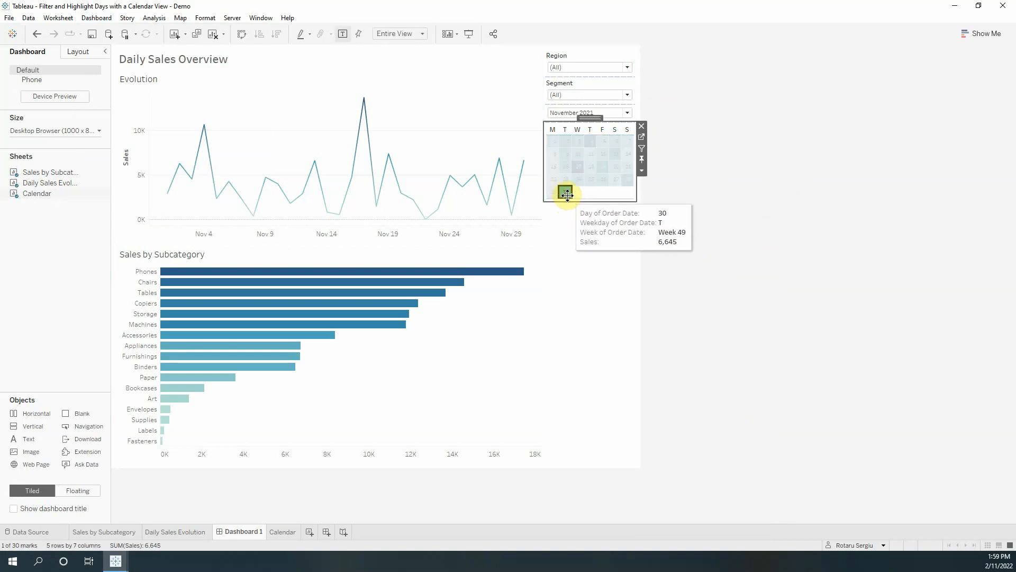
click(567, 197)
click(479, 359)
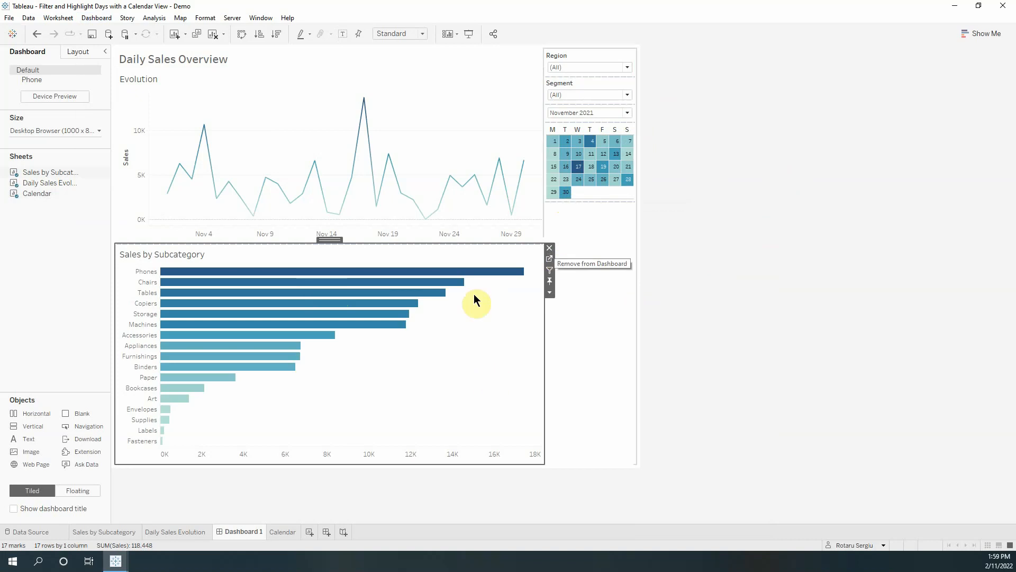
Step: Use the calendar as a filter and limit its generated filter action's target sheets to Sales by Subcategory
click(627, 195)
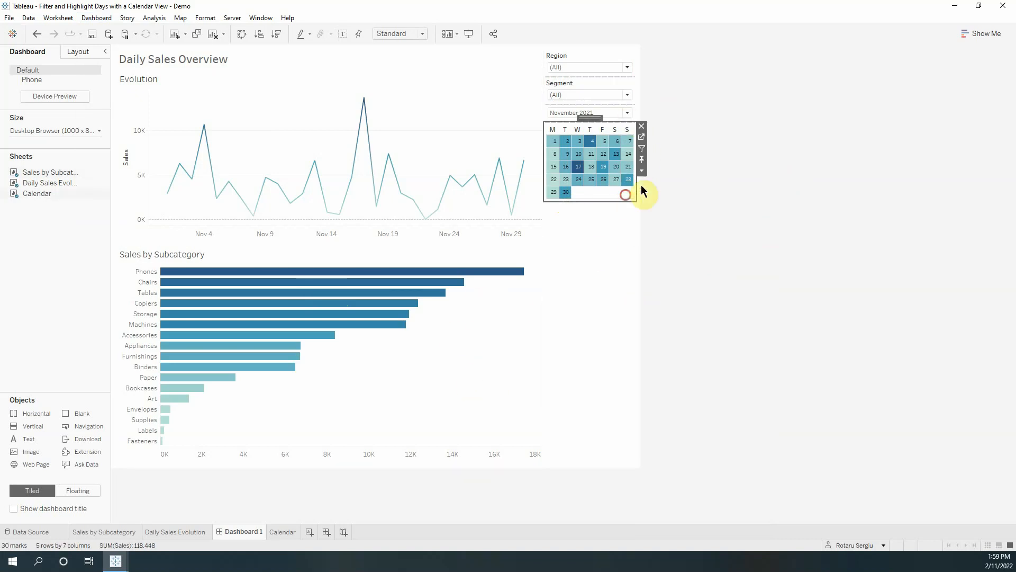
click(643, 149)
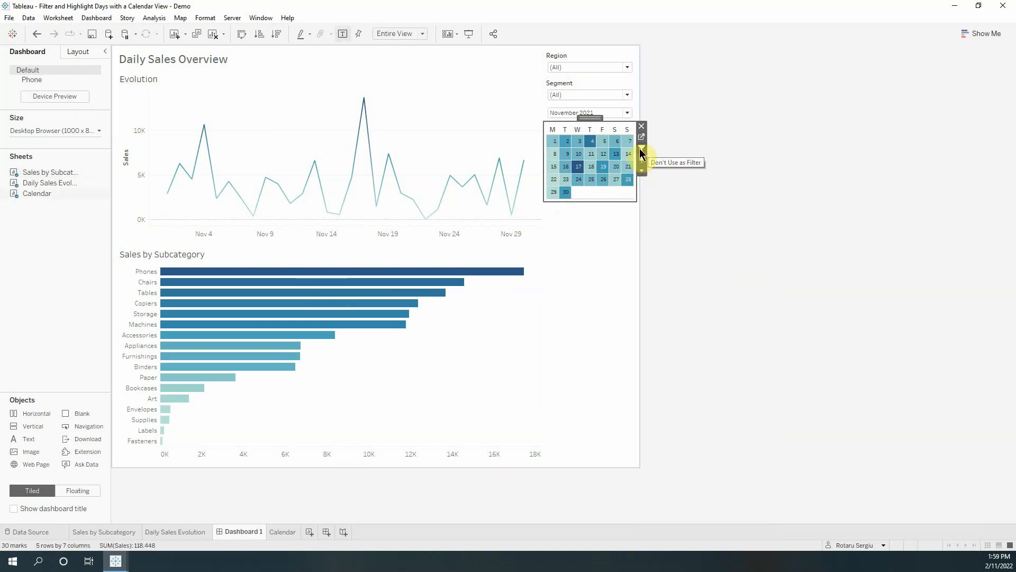
click(89, 18)
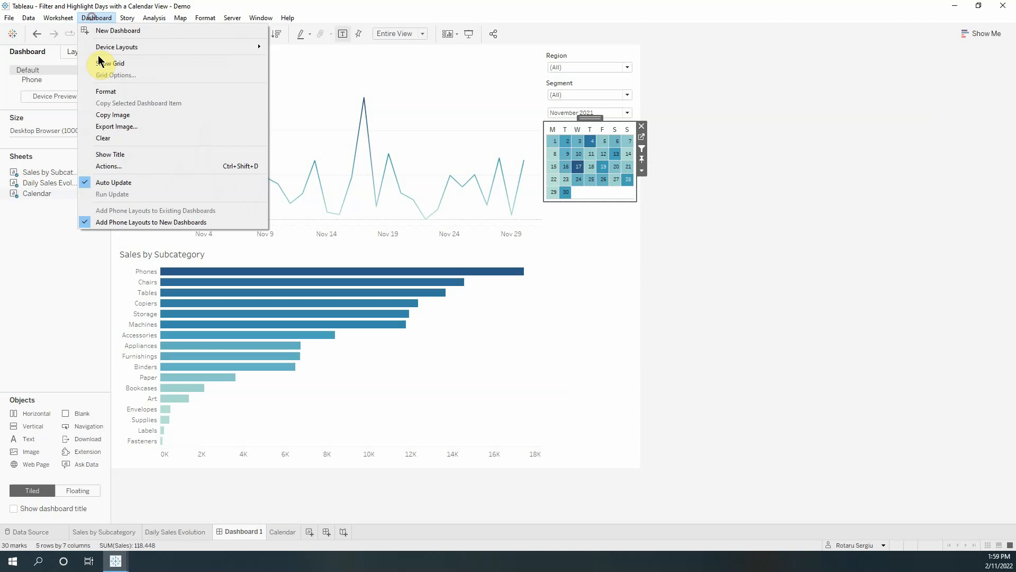
click(106, 163)
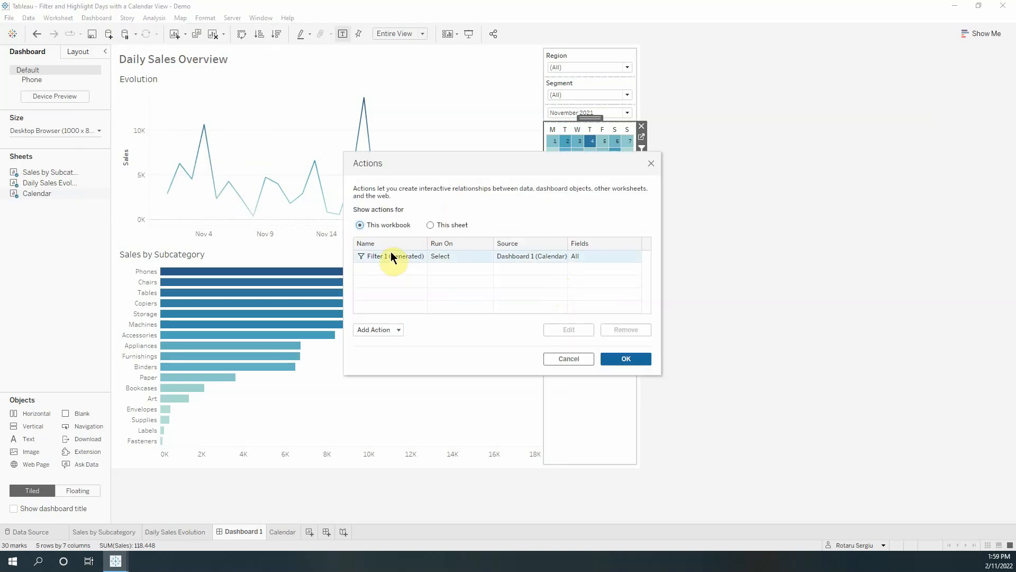
click(394, 256)
click(569, 329)
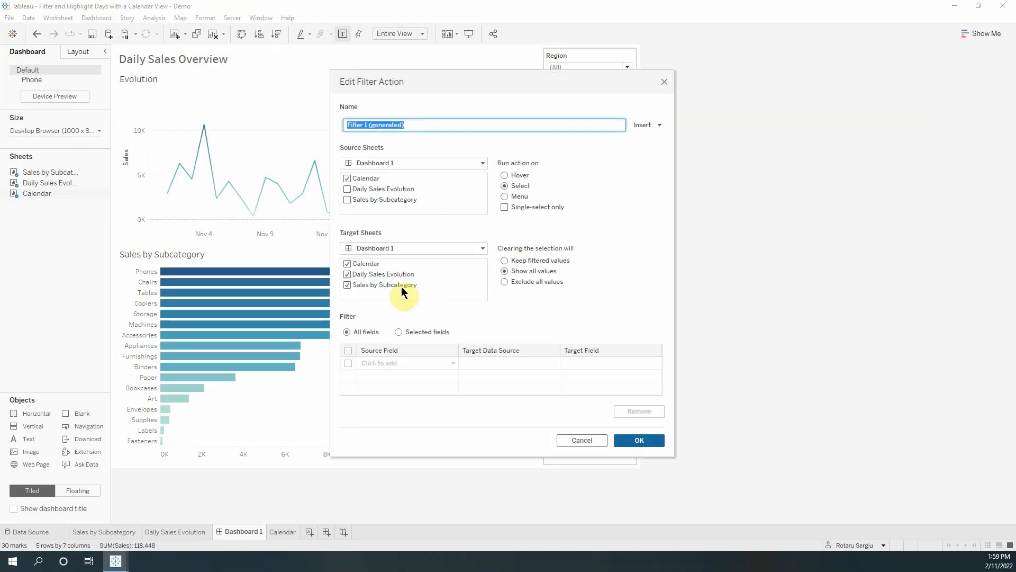
click(347, 274)
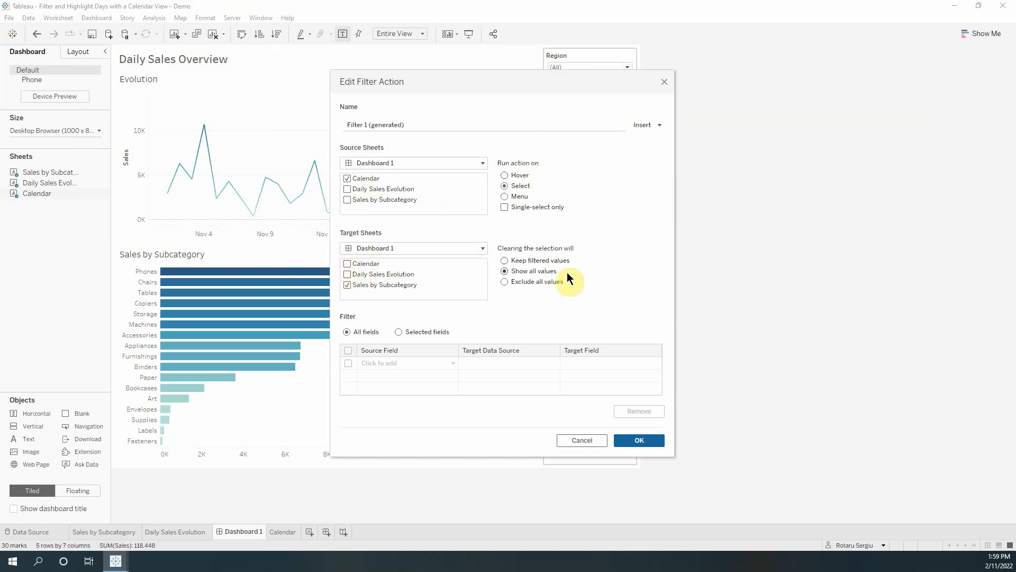
click(639, 440)
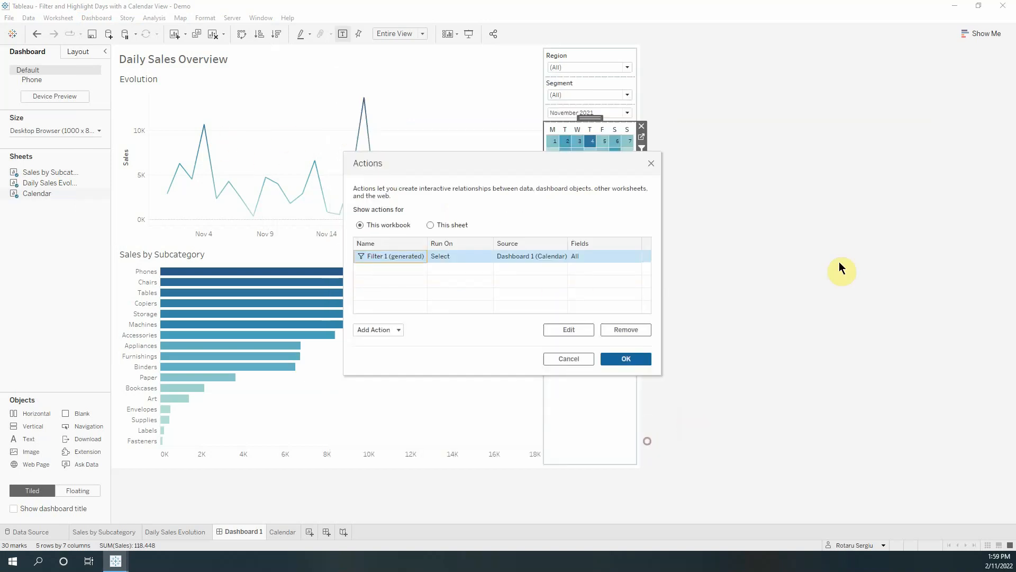
Step: Save the dashboard actions and test the calendar filter by selecting day 30 and clearing the selection
click(626, 360)
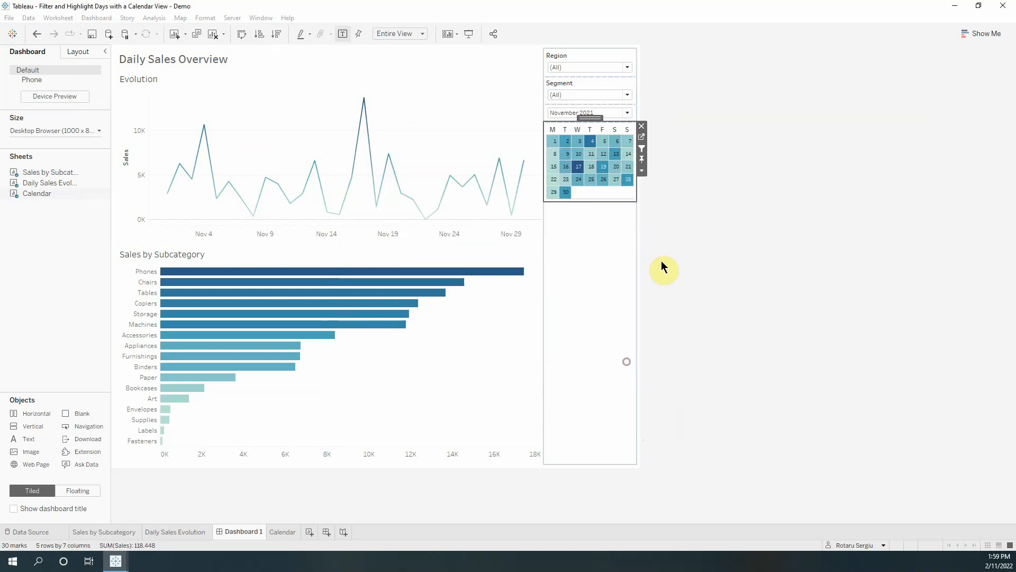
click(566, 192)
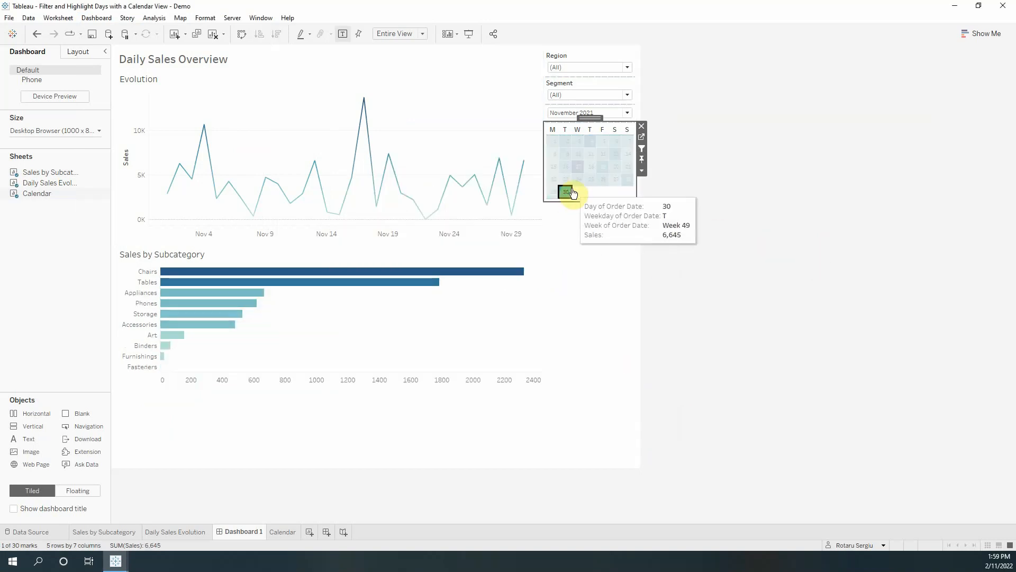
click(592, 192)
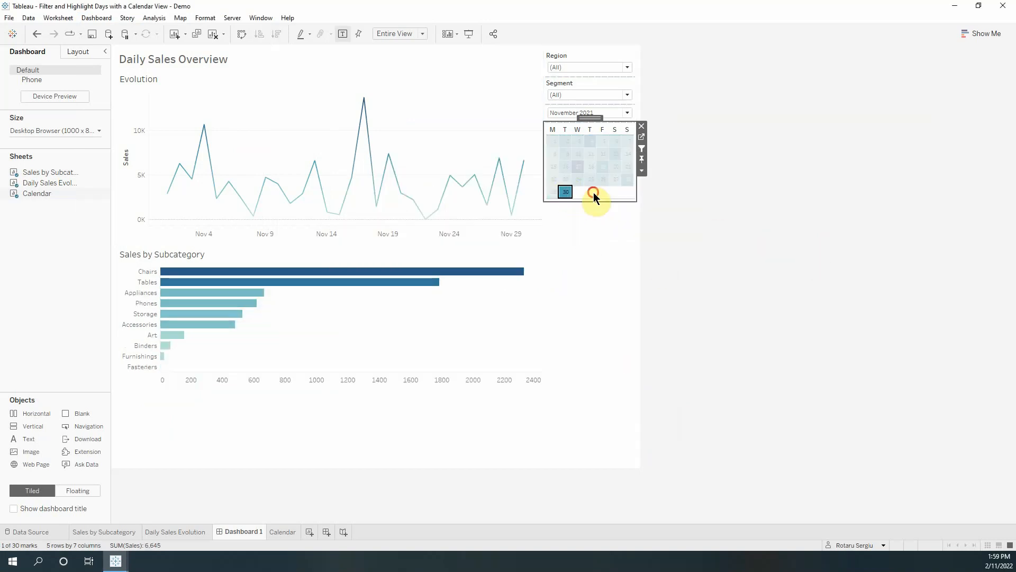
click(793, 250)
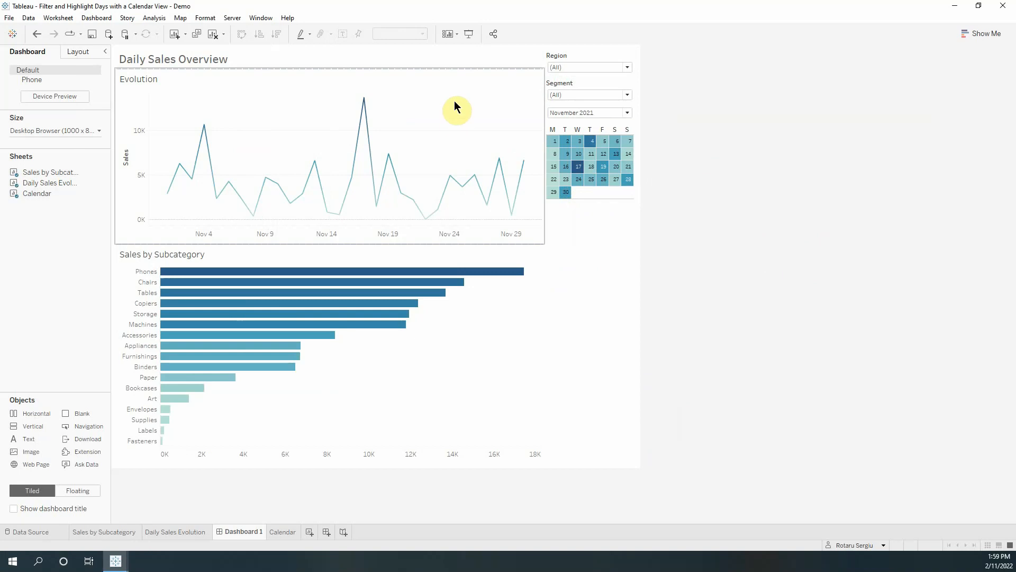
click(779, 231)
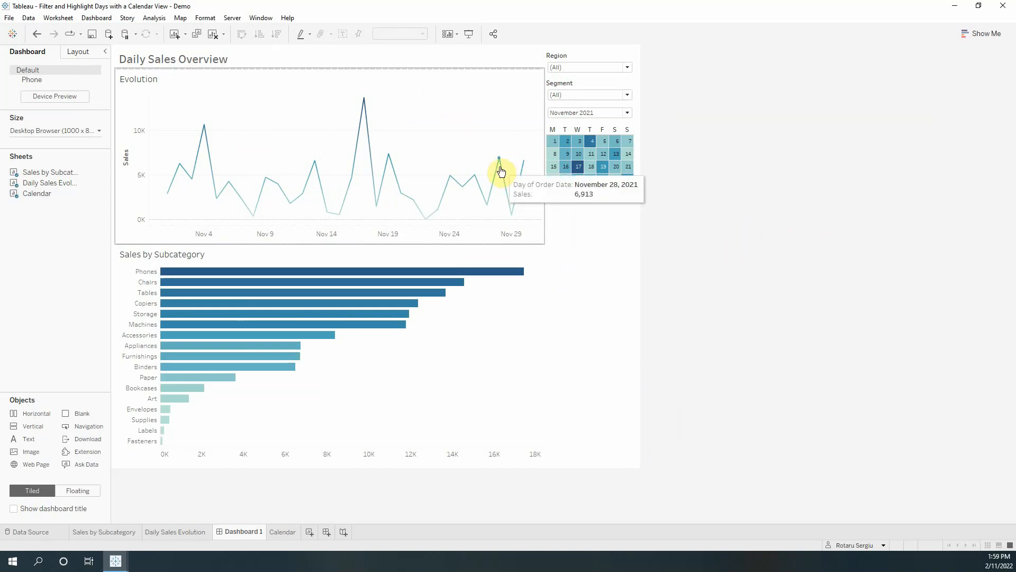
Step: On the Daily Sales Evolution sheet, create a set from the Order Date field with all listed dates selected
click(479, 93)
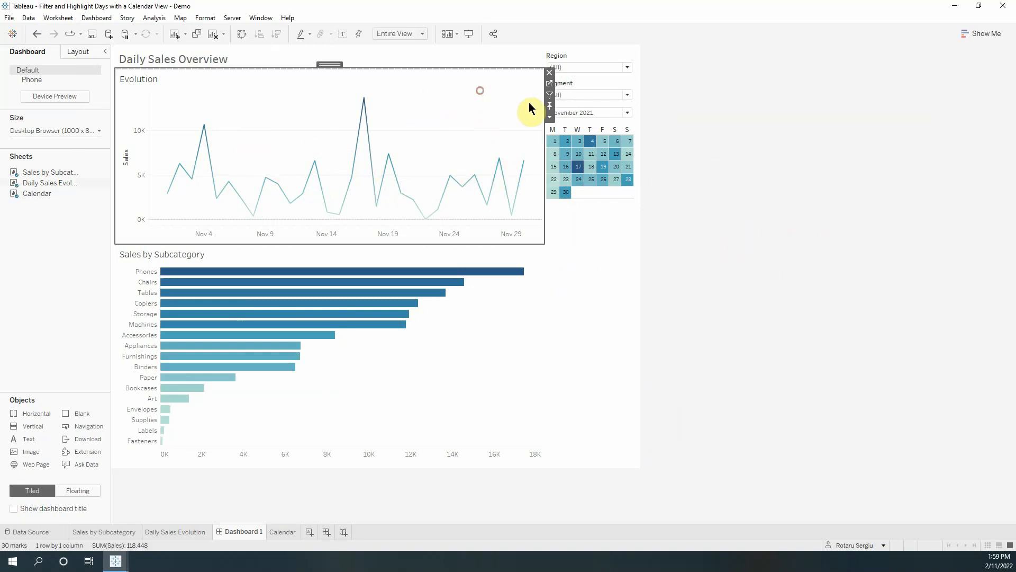
click(551, 89)
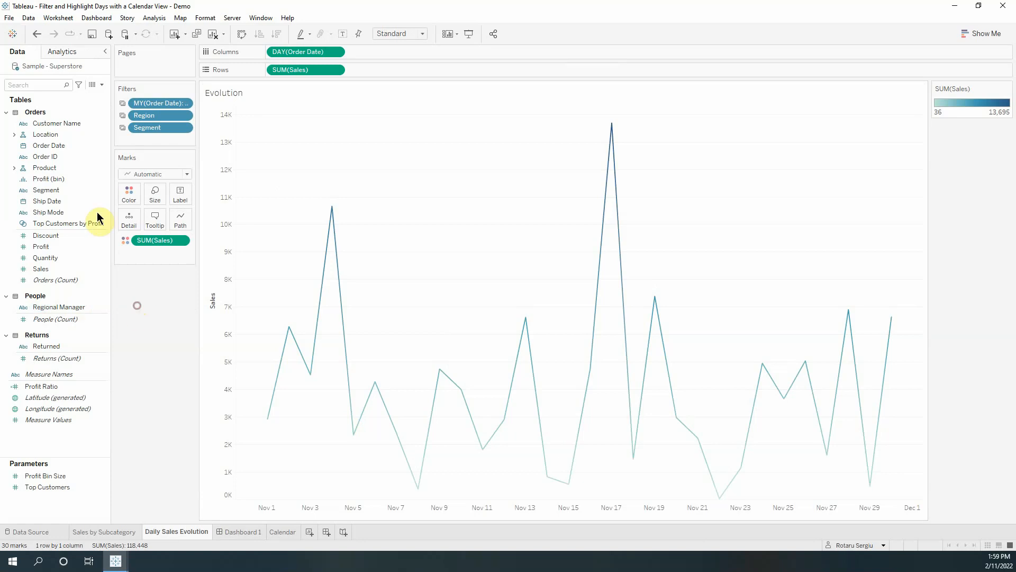
click(104, 145)
mouse_move(153, 221)
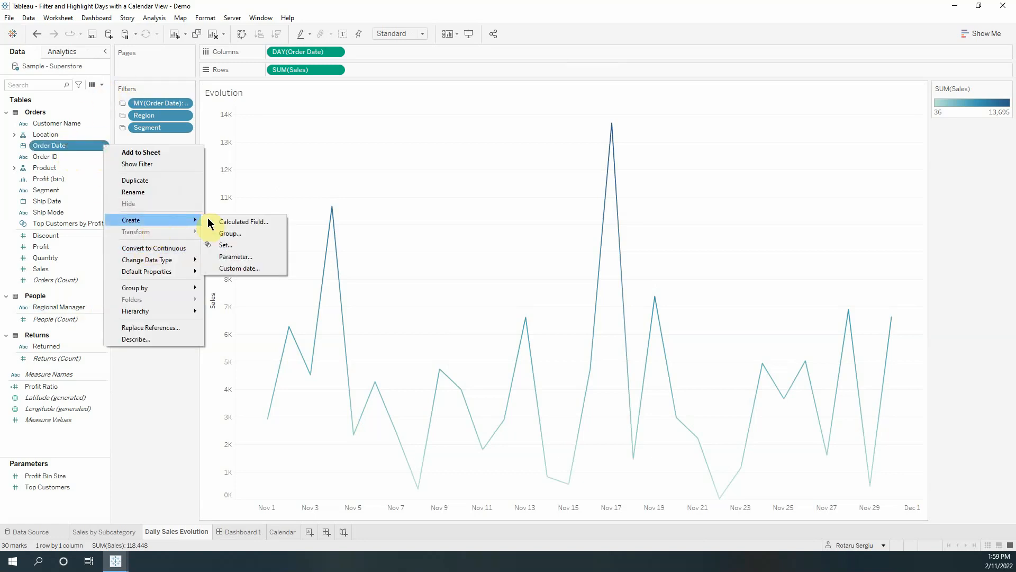
click(232, 246)
click(404, 179)
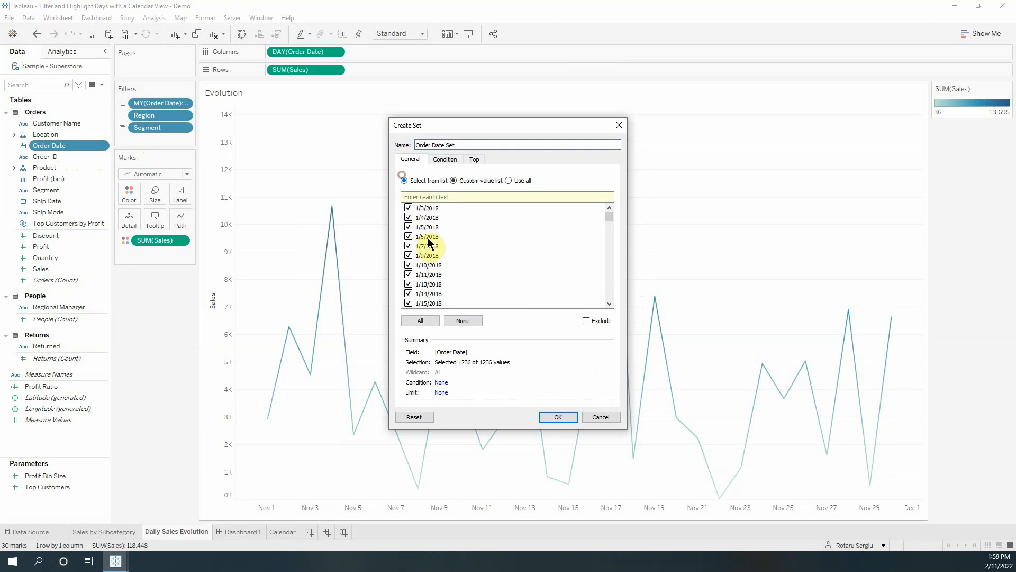
click(558, 418)
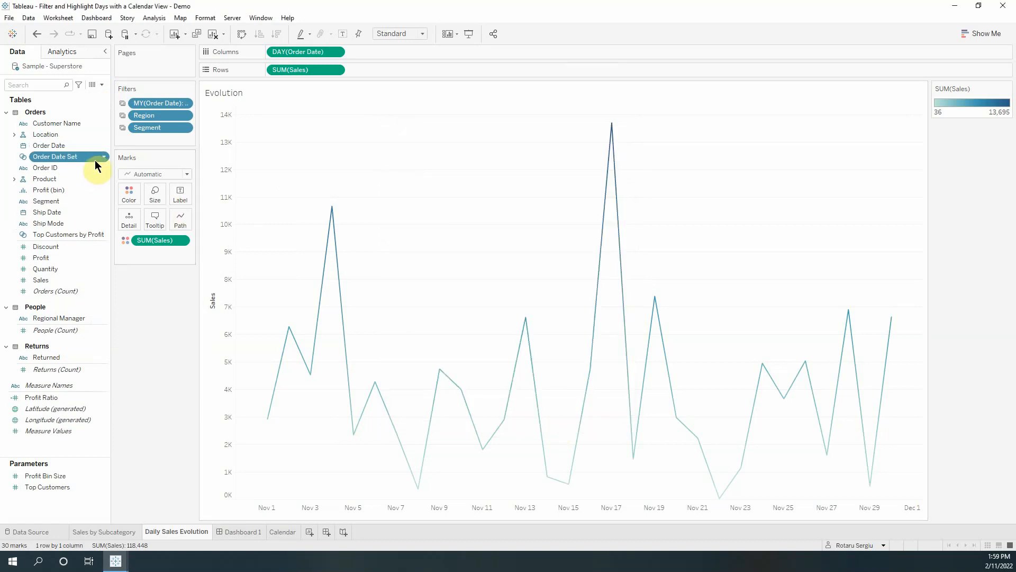
Step: Create a calculated field named Sales Points with the formula If [Order Date Set] then [Sales] end
click(103, 84)
click(79, 95)
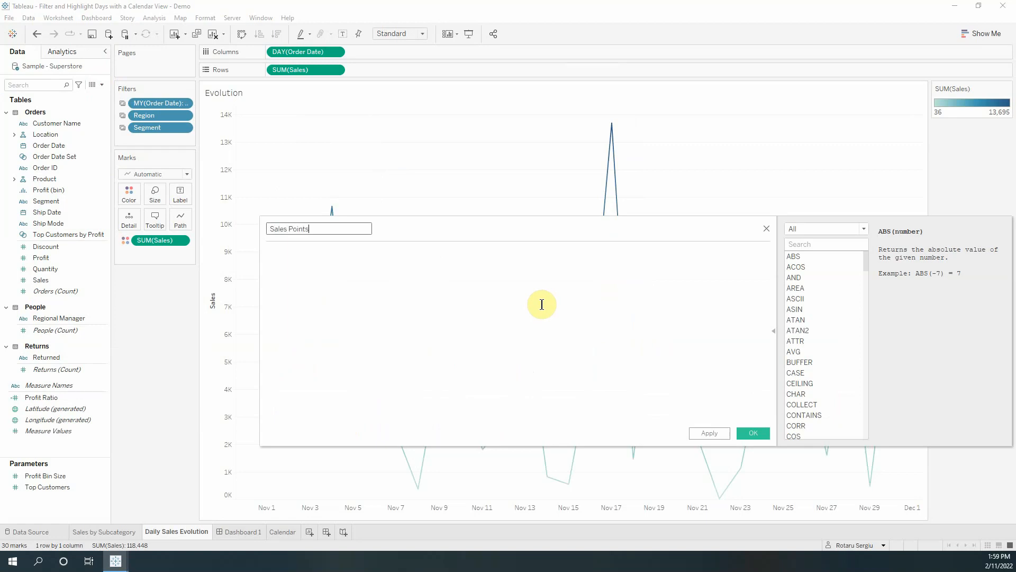
click(383, 304)
text(I)
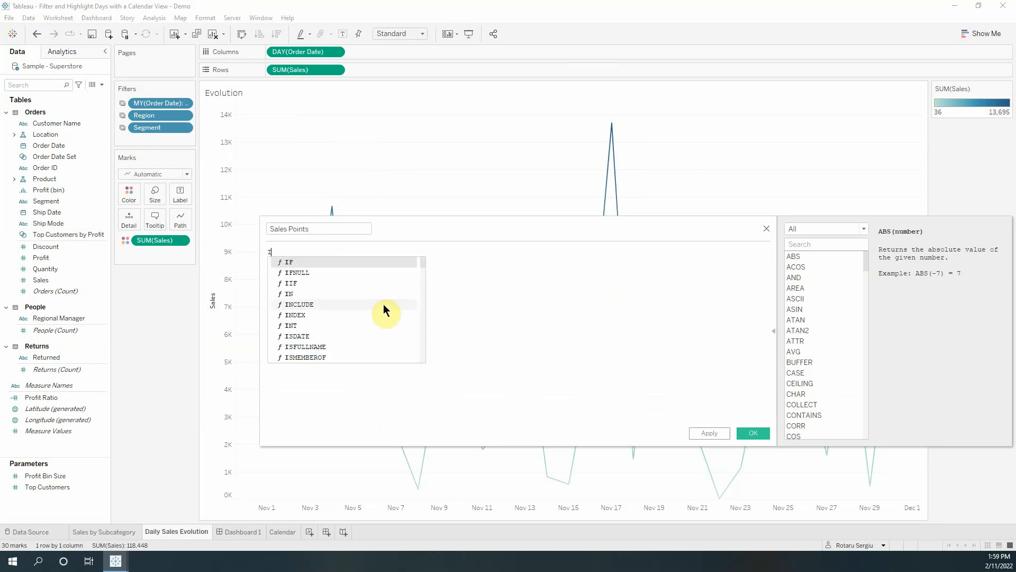
text(f )
text([Order)
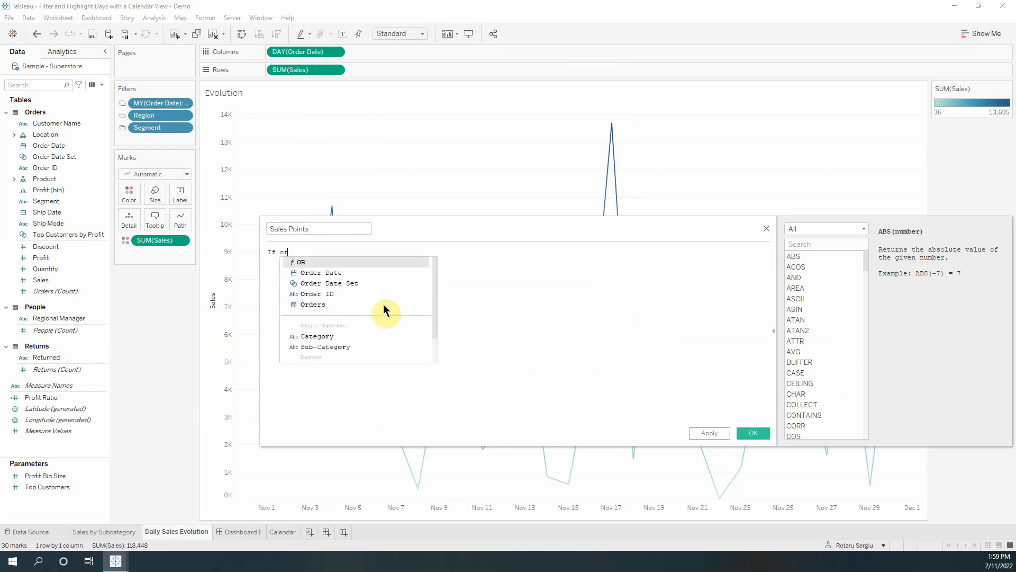
key(Down)
key(Return)
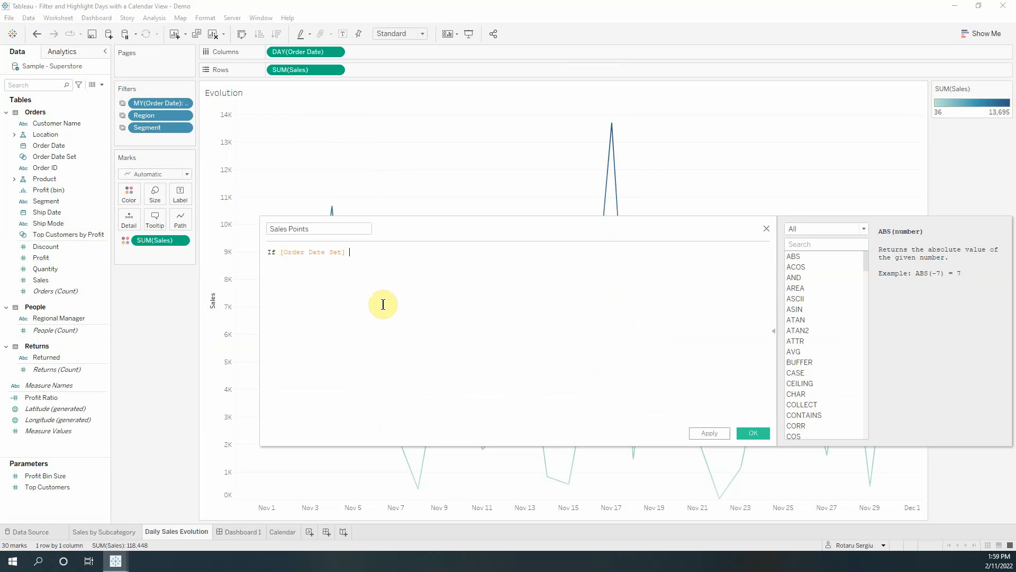
text(then )
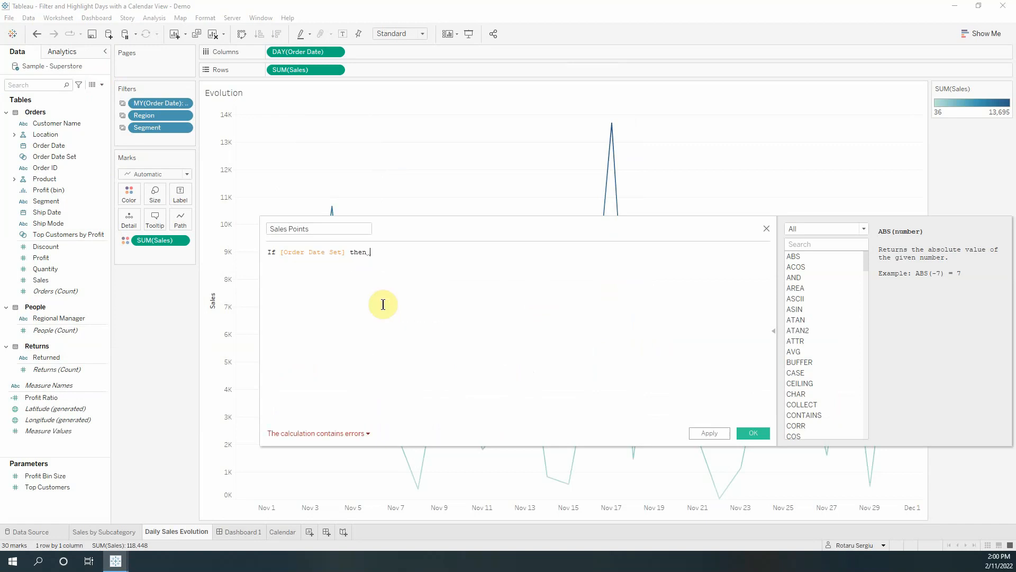
text(sales)
key(Return)
text(end)
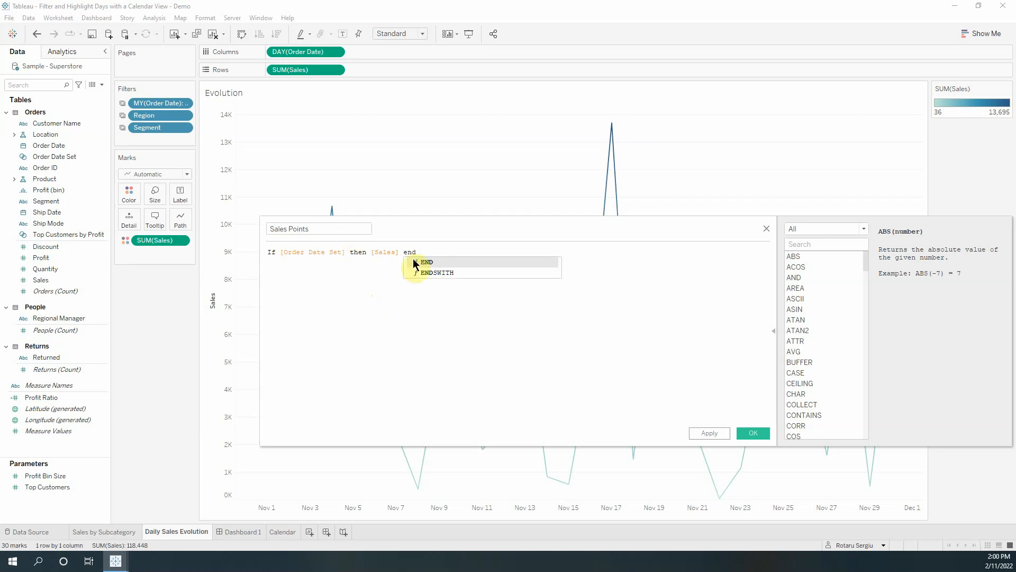
key(Return)
click(748, 438)
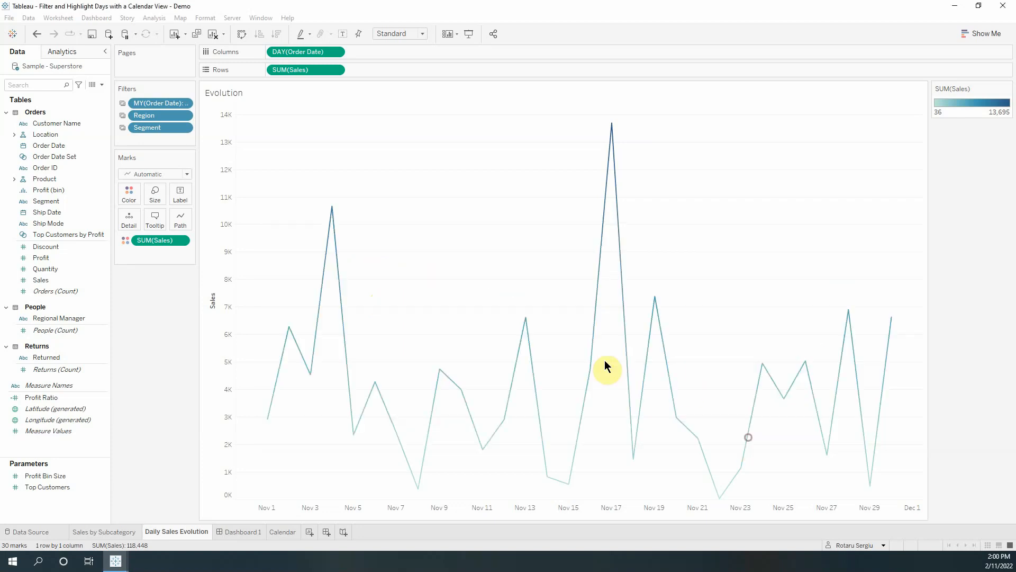
Step: Add Sales Points to Rows after Sales and combine the two measures in a dual axis chart
drag(58, 291, 371, 72)
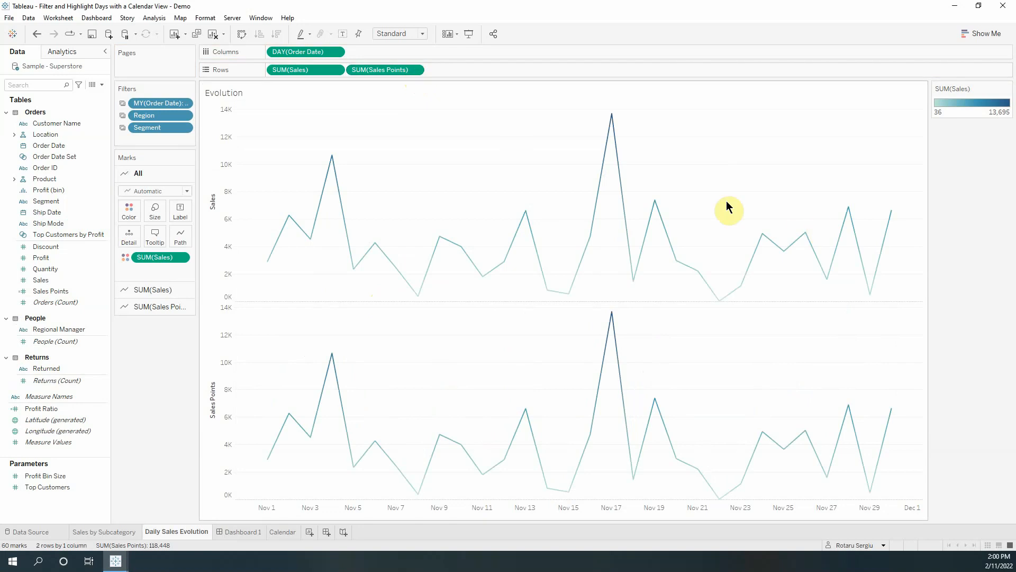
click(415, 69)
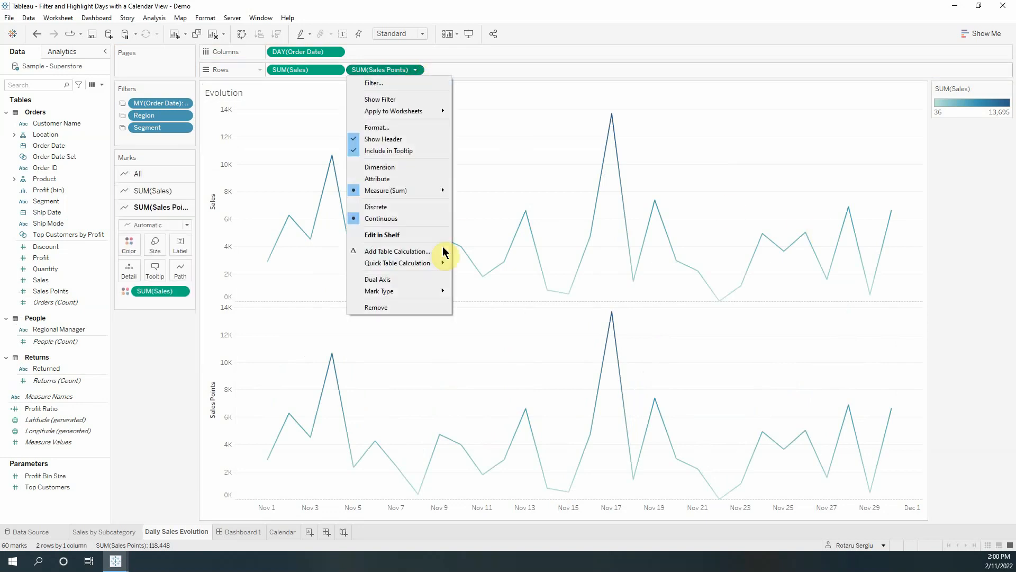
click(385, 278)
Step: Synchronize the Sales Points axis with the Sales axis and hide the Sales Points axis header
right_click(900, 228)
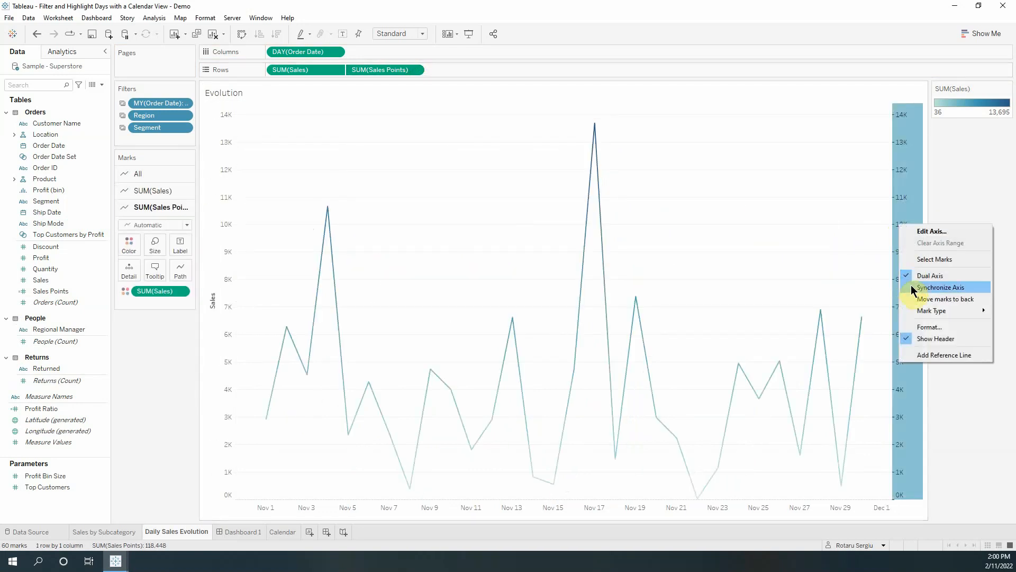
click(927, 289)
right_click(908, 249)
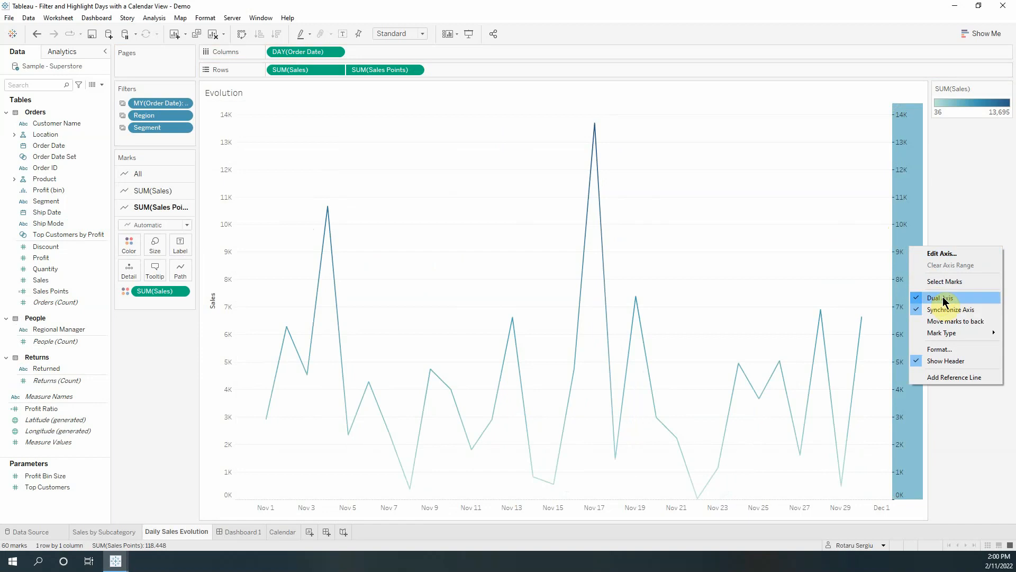
click(946, 360)
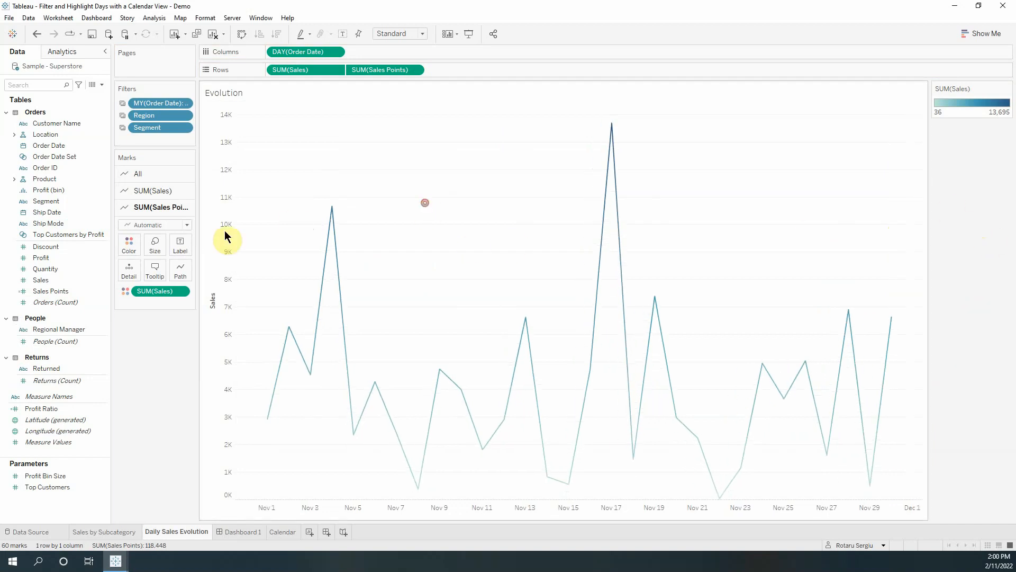
Step: Change the Sales Points mark type to Circle and enlarge the circles slightly
click(143, 225)
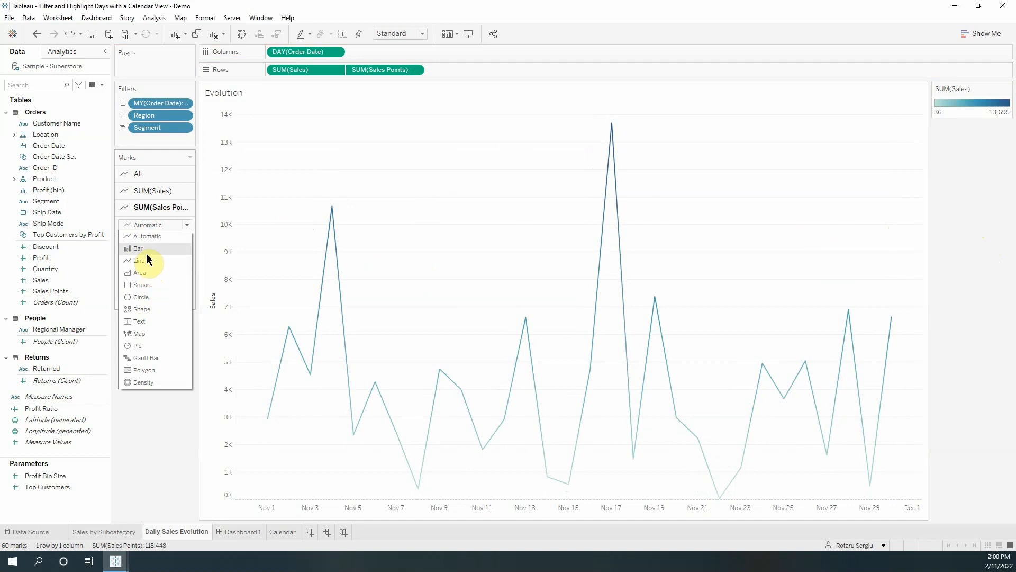
click(151, 299)
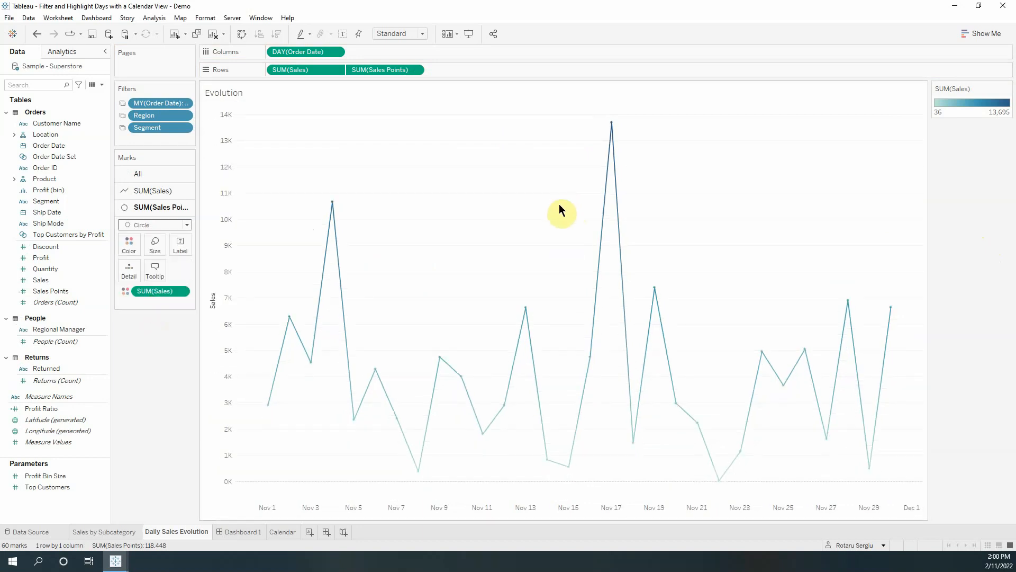
click(155, 246)
drag(159, 271, 172, 272)
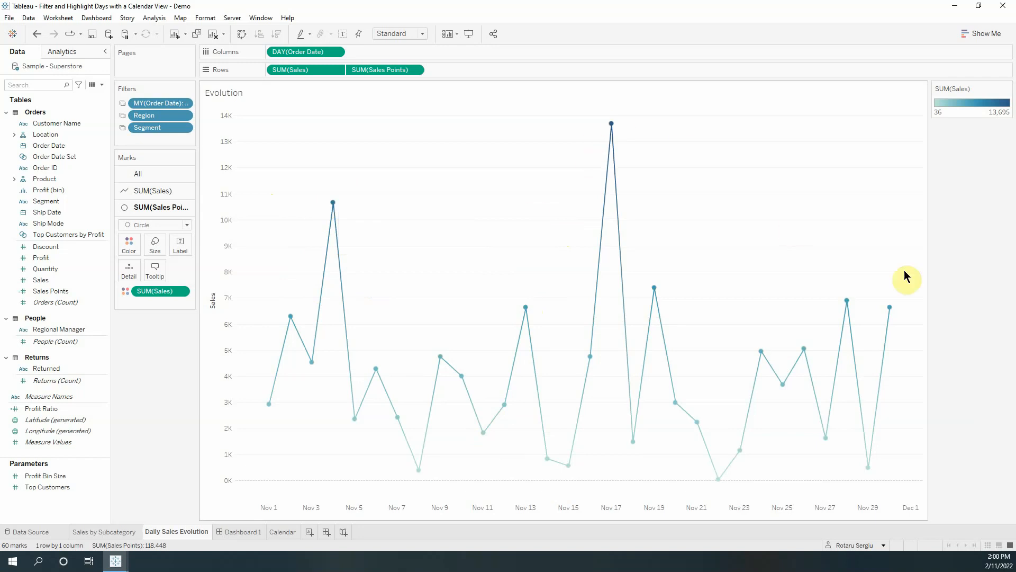
click(58, 157)
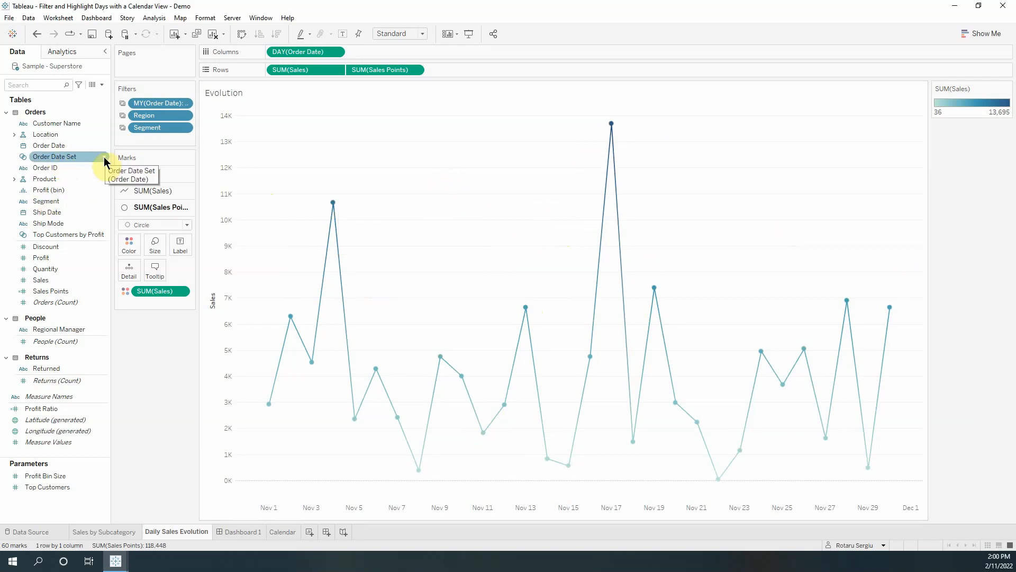
click(157, 364)
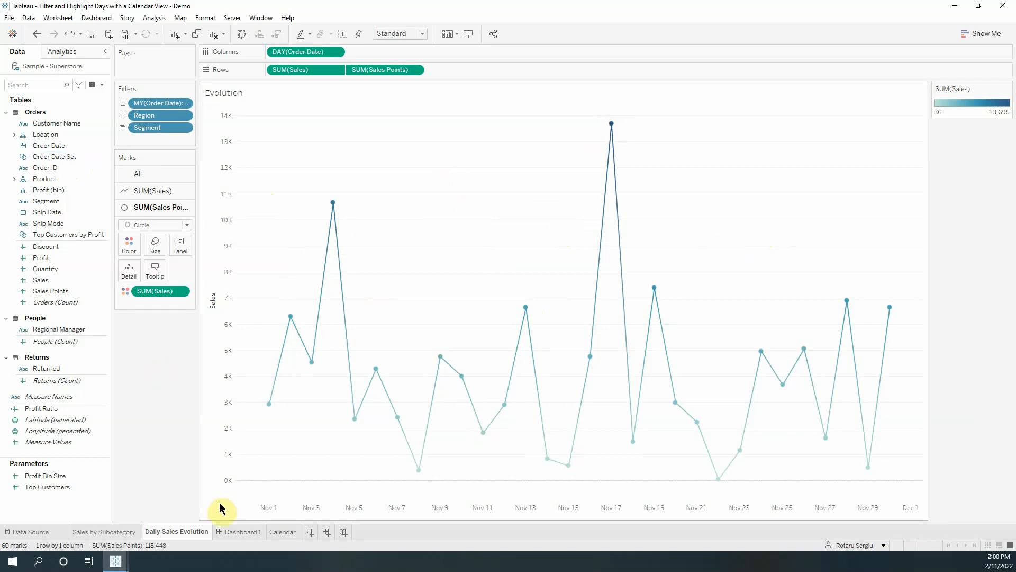
Step: Return to Dashboard 1, list only this sheet's actions and start a new Change Set Values action
click(233, 531)
click(770, 218)
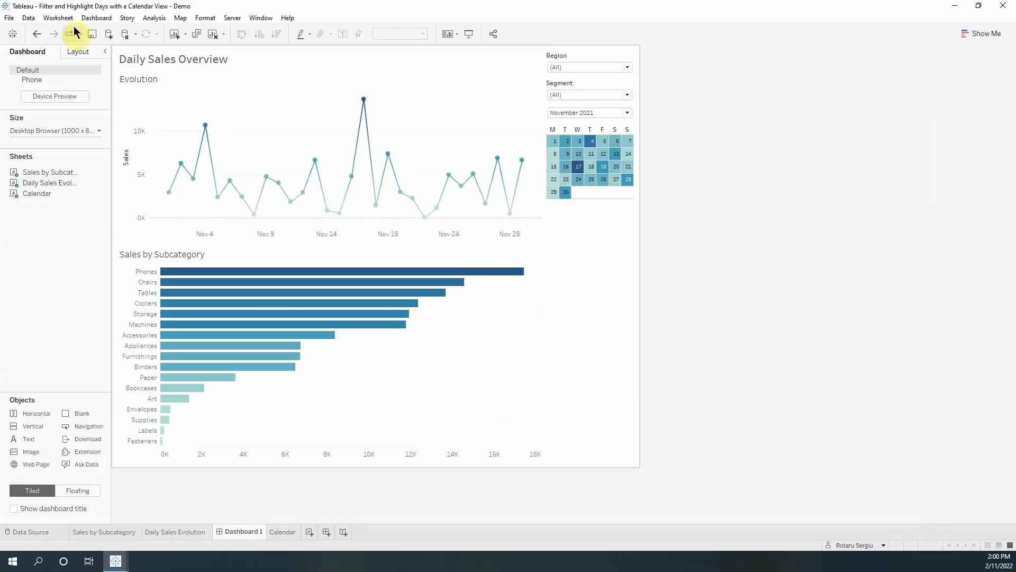
click(97, 18)
click(114, 166)
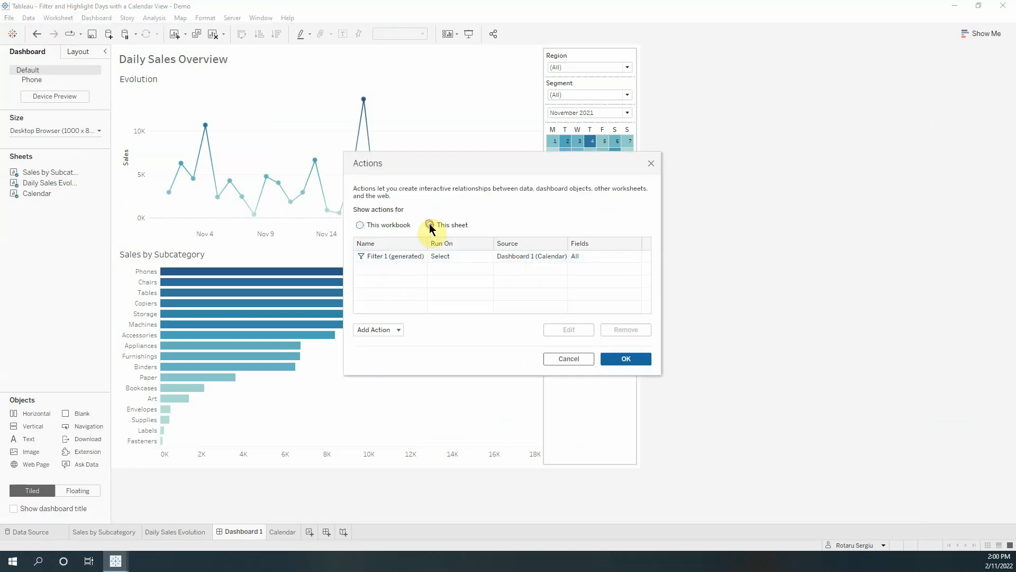
click(398, 331)
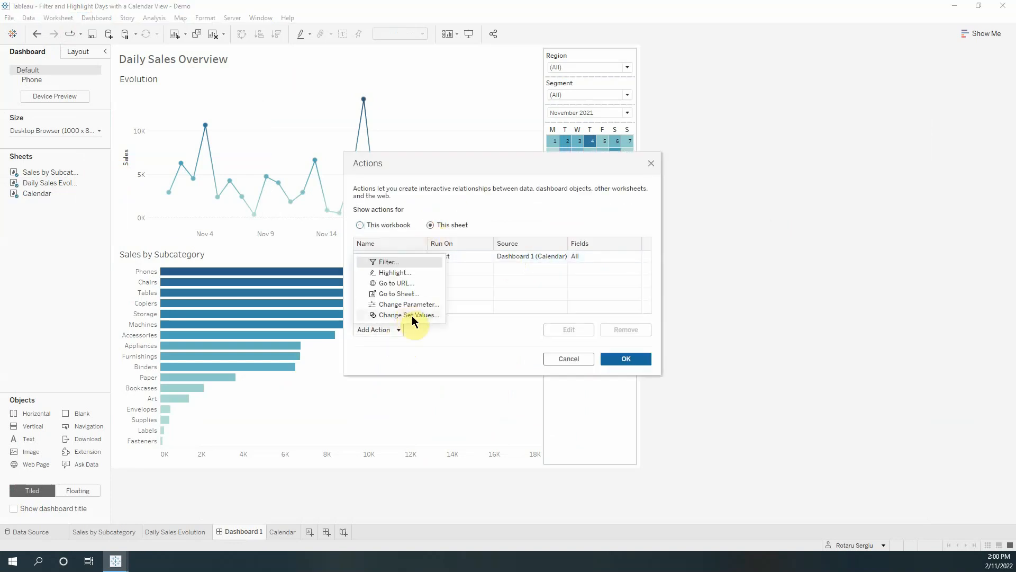
click(411, 316)
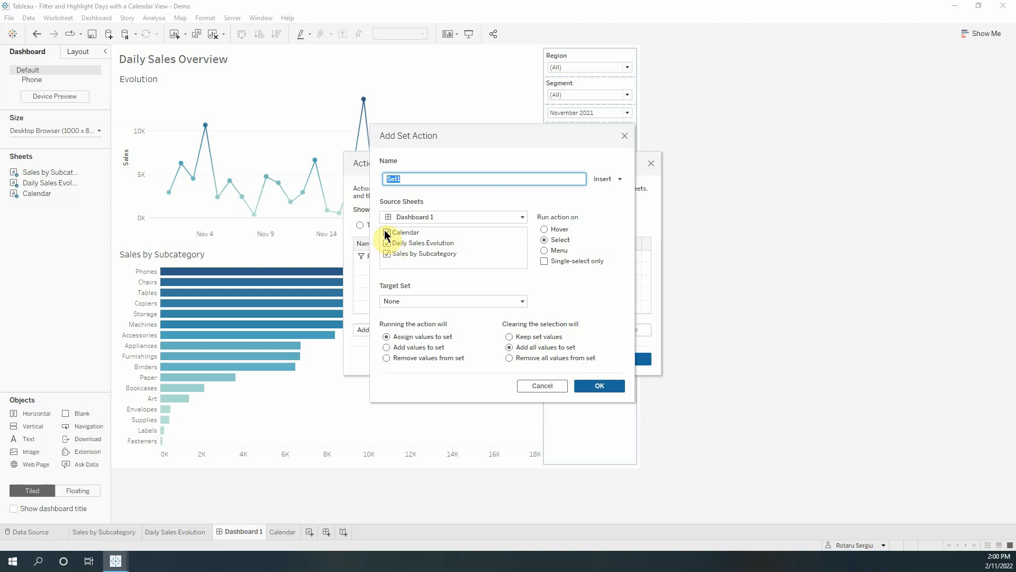
Step: Configure the set action to run from Calendar only, target Order Date Set, and save it with the dashboard's actions
click(386, 243)
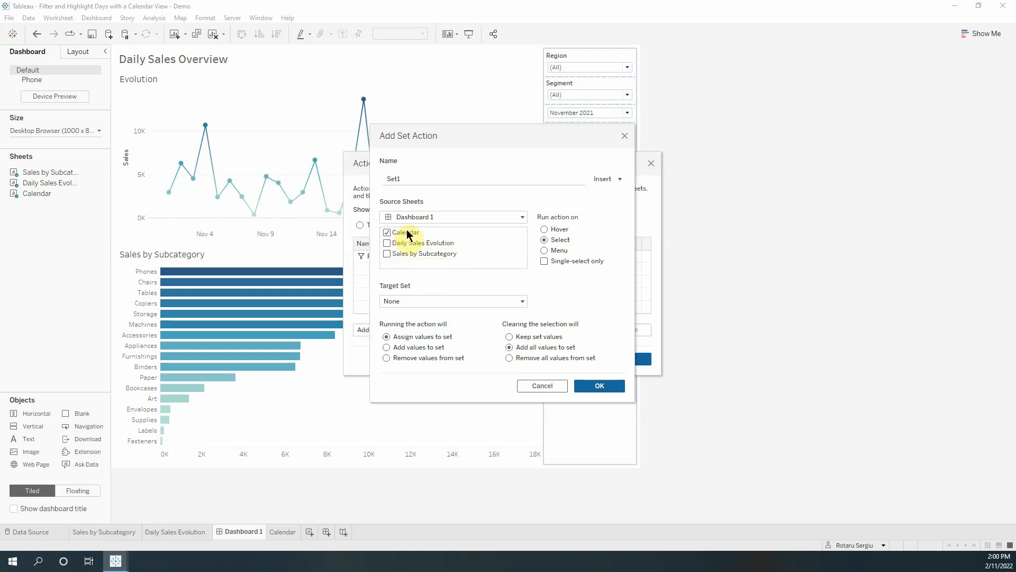
click(444, 303)
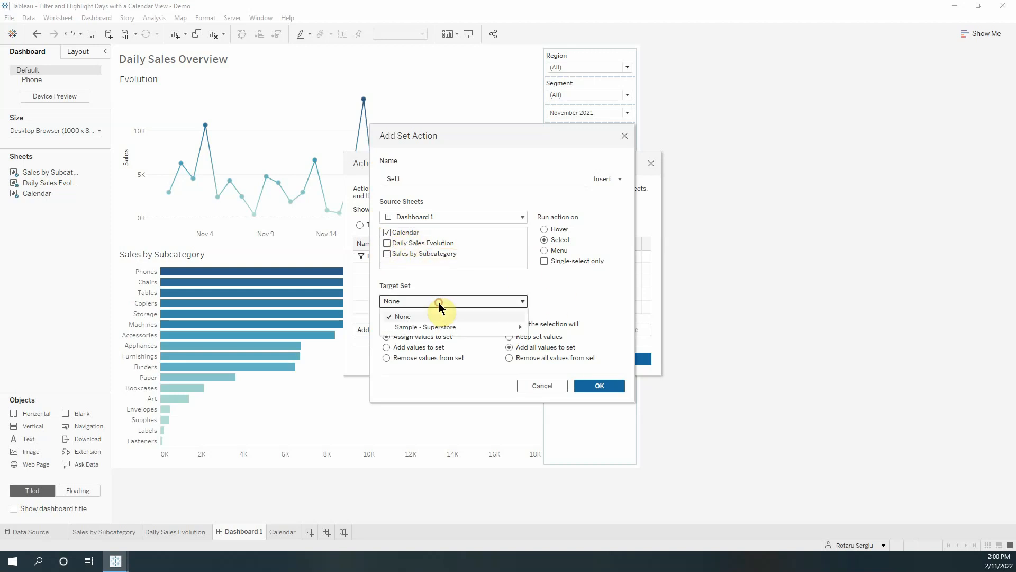
mouse_move(485, 333)
click(571, 327)
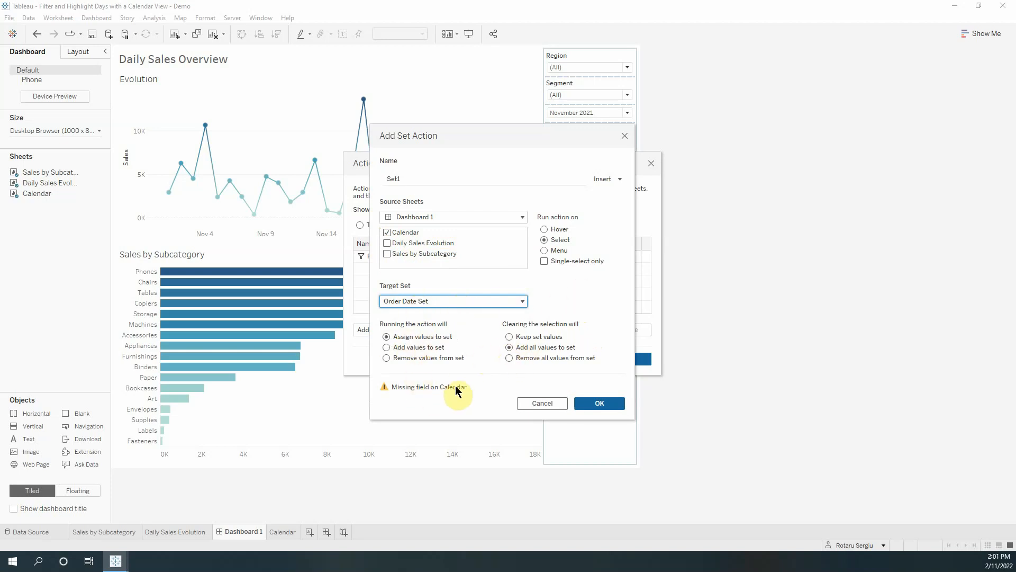
mouse_move(453, 392)
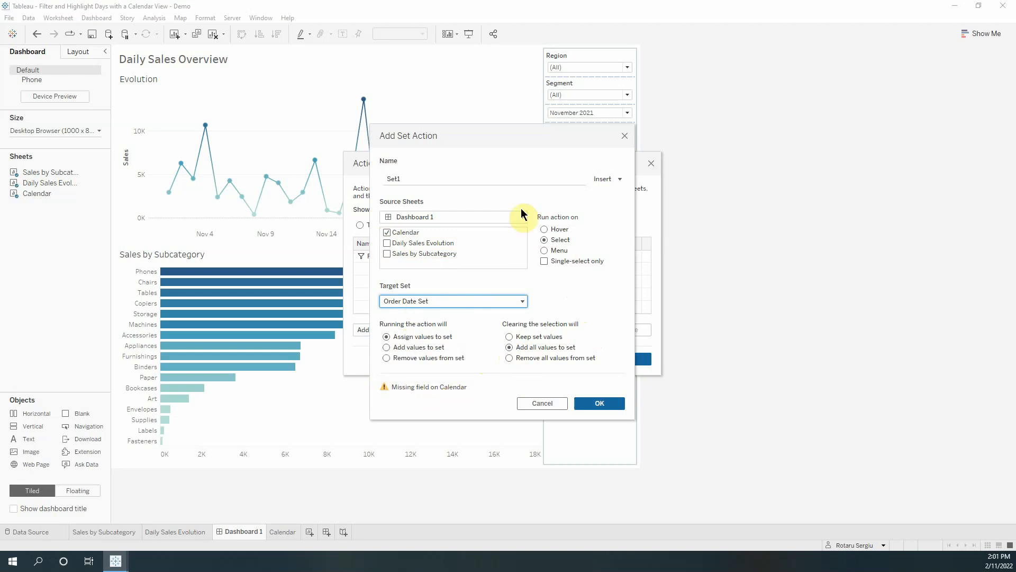
click(596, 403)
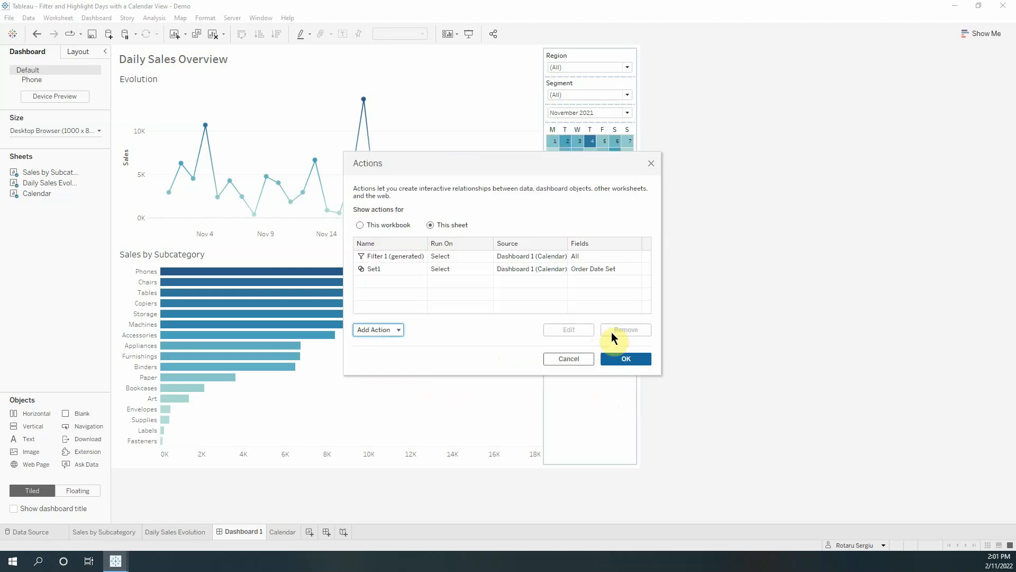
click(631, 360)
Step: Open the Calendar sheet from the dashboard and add Order Date as a continuous exact date to the marks' Detail
click(626, 200)
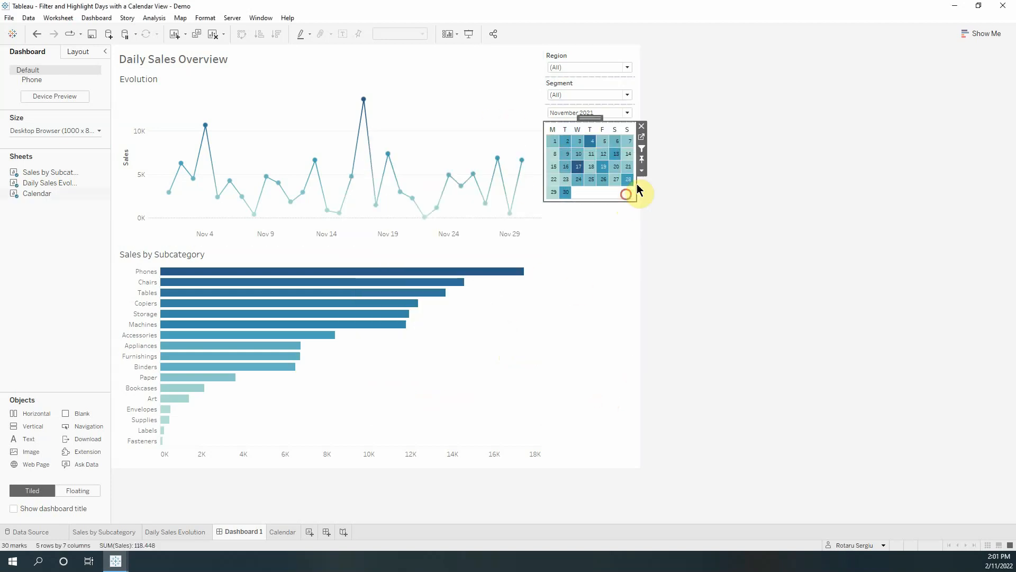
click(642, 141)
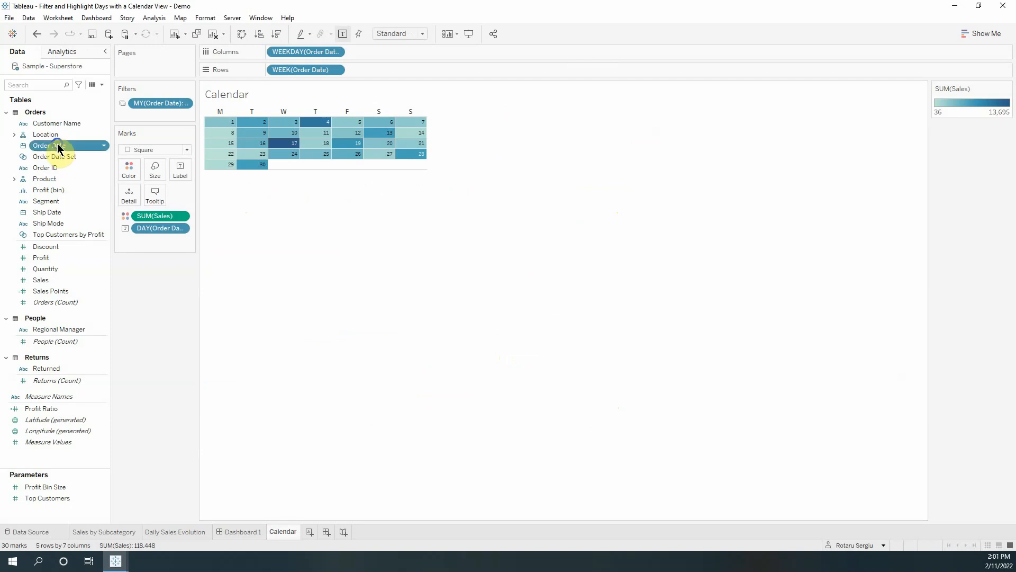
drag(55, 156, 132, 196)
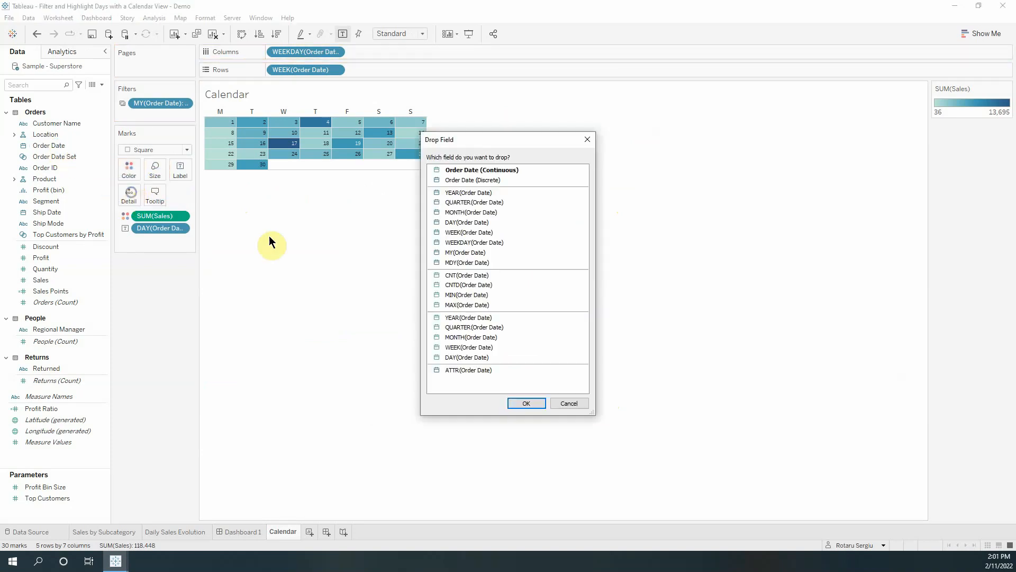
double_click(484, 169)
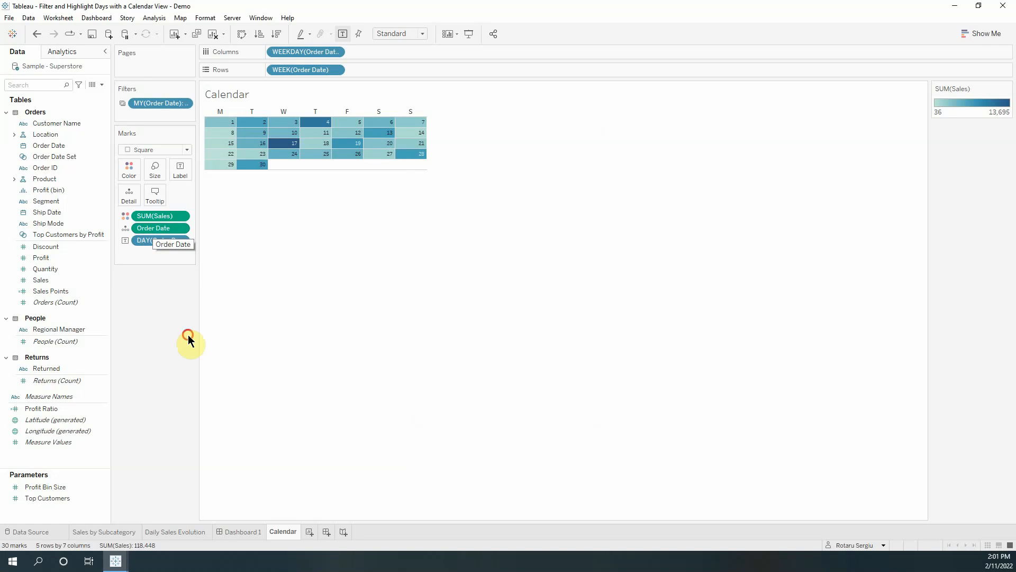
Step: Return to Dashboard 1 and test the actions by selecting November 30 and the week of November 22–28 in the calendar
click(240, 531)
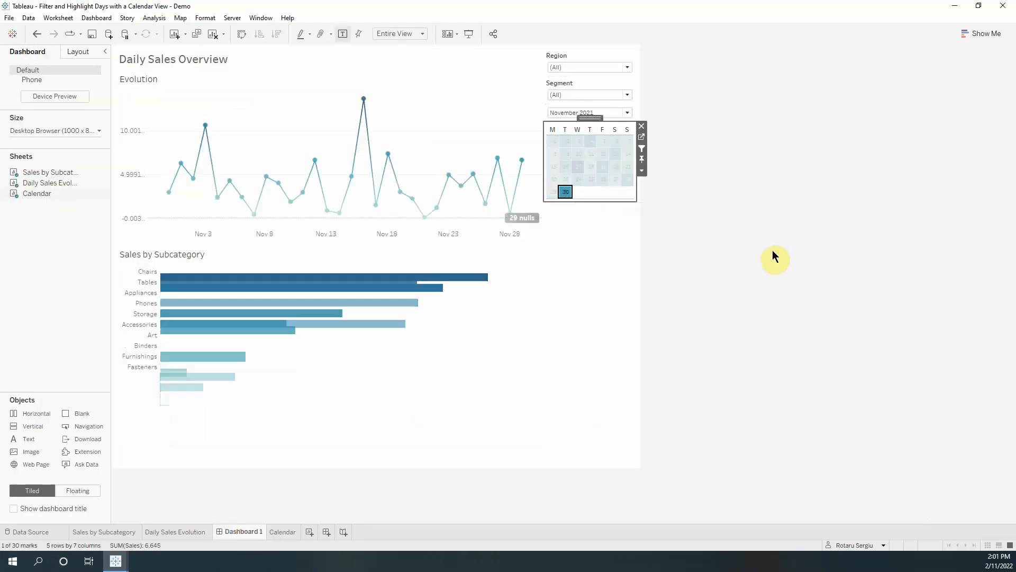
click(525, 162)
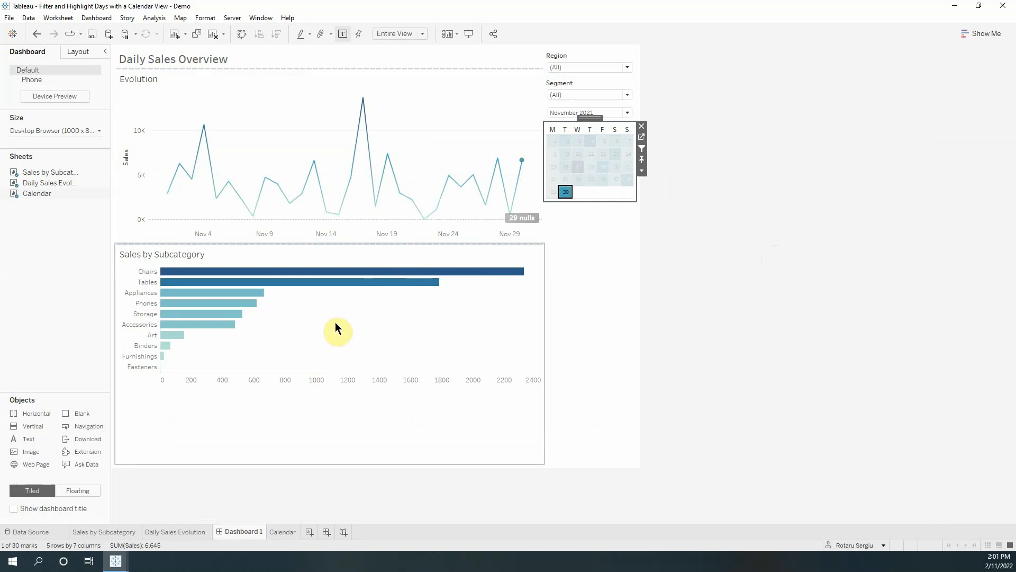
drag(547, 174, 642, 185)
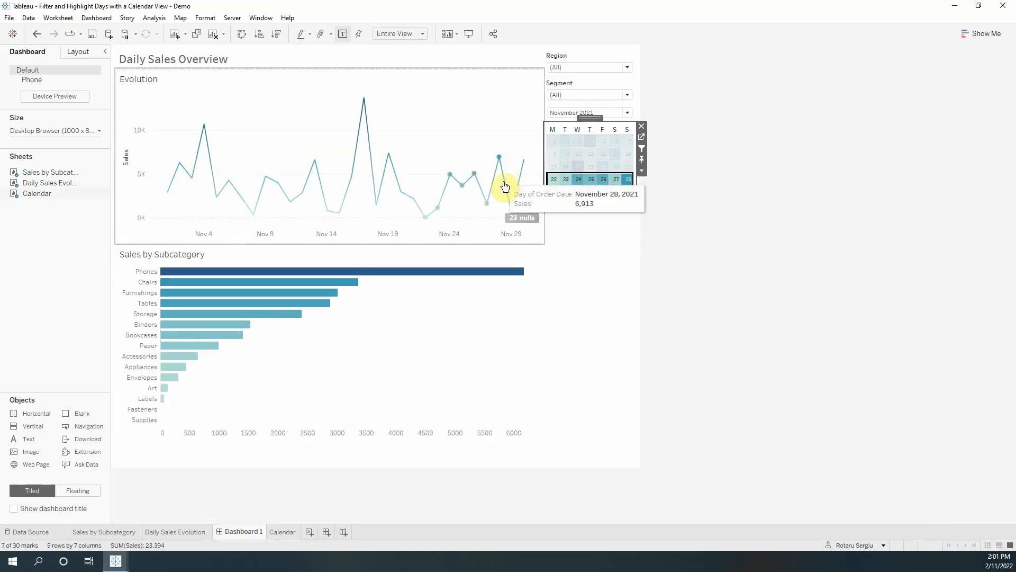